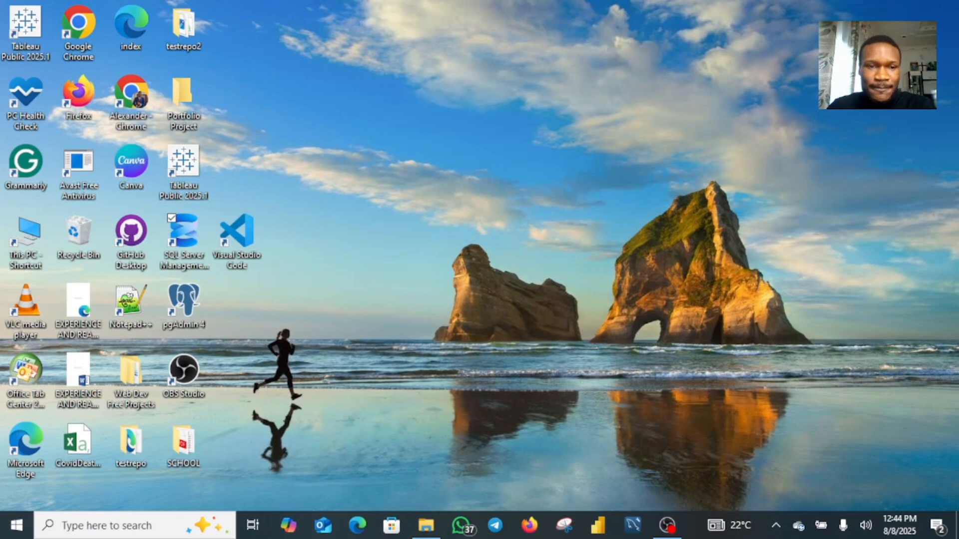
Open the layoffs (1) CSV file from the Tutorials folder in Excel and dismiss the Office activation notice.
left_click(427, 526)
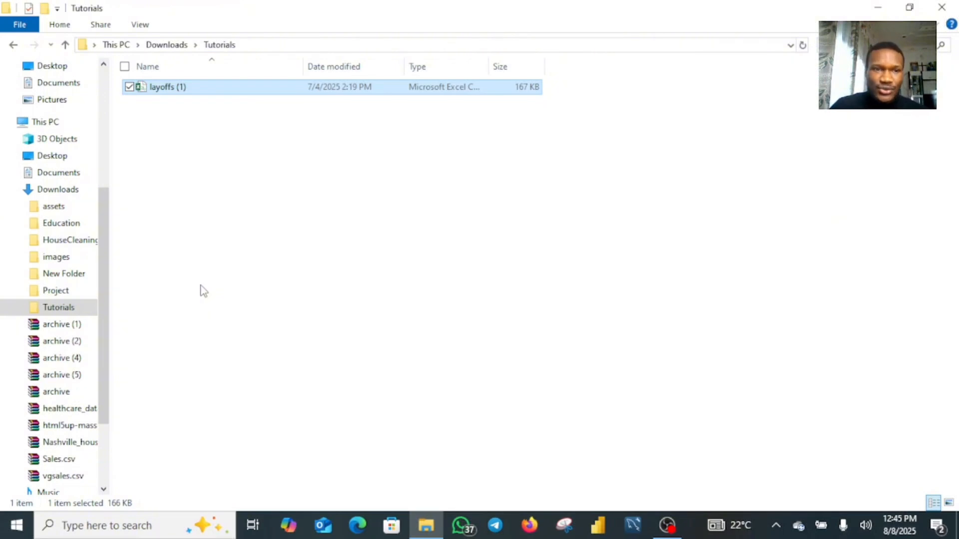
double_click(189, 94)
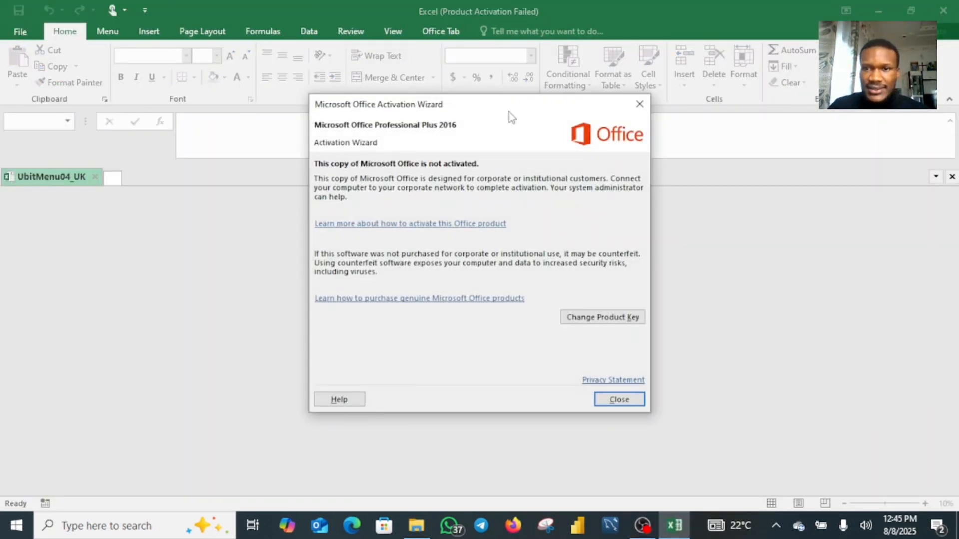
left_click(640, 104)
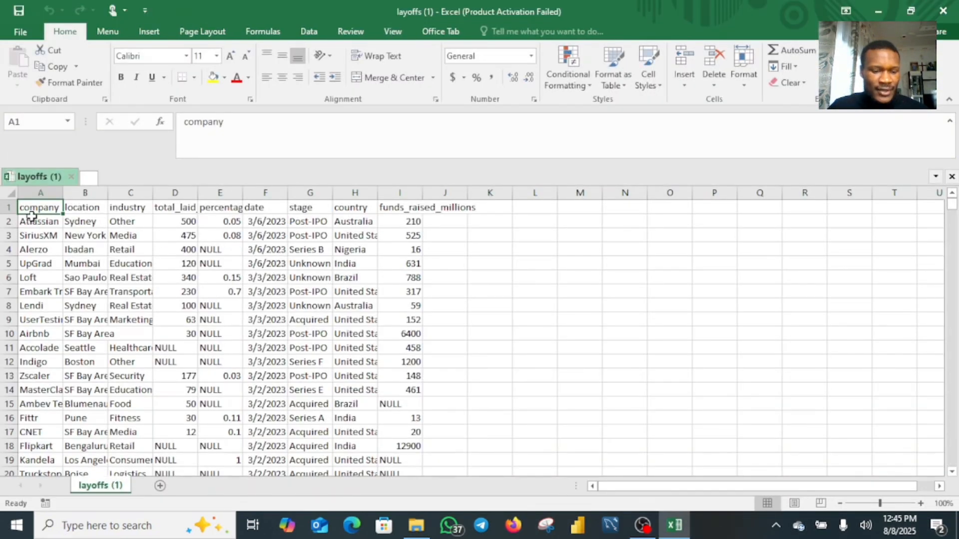
Autofit all column widths of the layoffs data and look through the records down to the last row.
key("ctrl+shift+End")
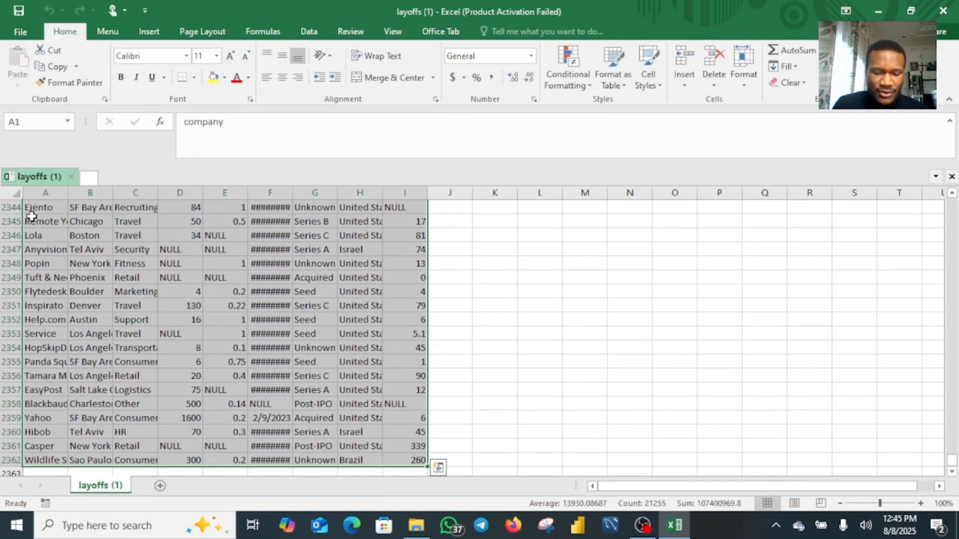
key("alt")
key("h")
key("o")
key("i")
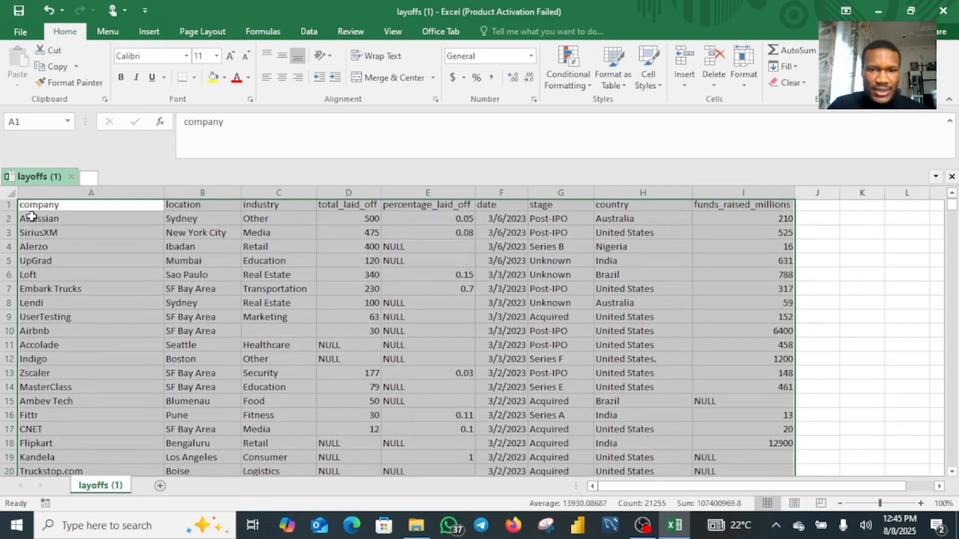
left_click(205, 262)
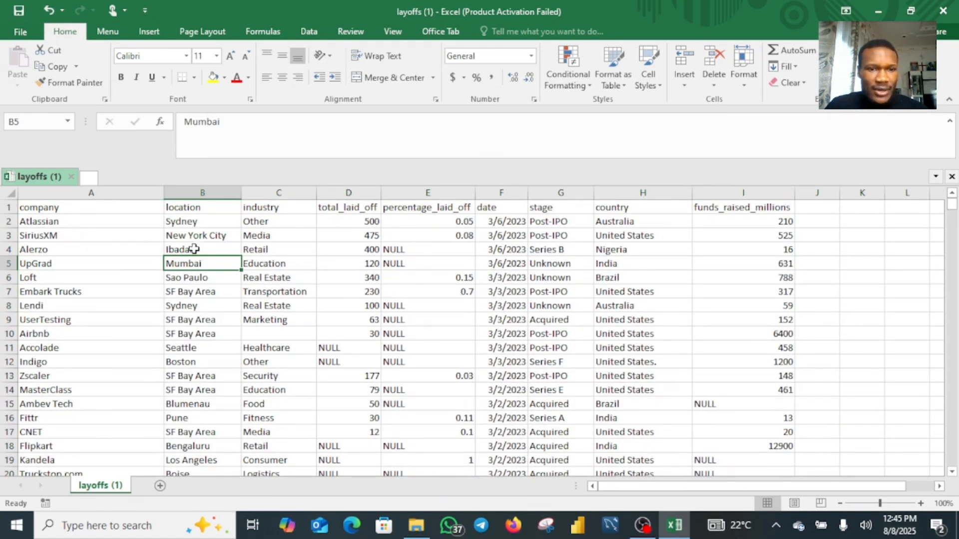
left_click_drag(688, 492, 717, 493)
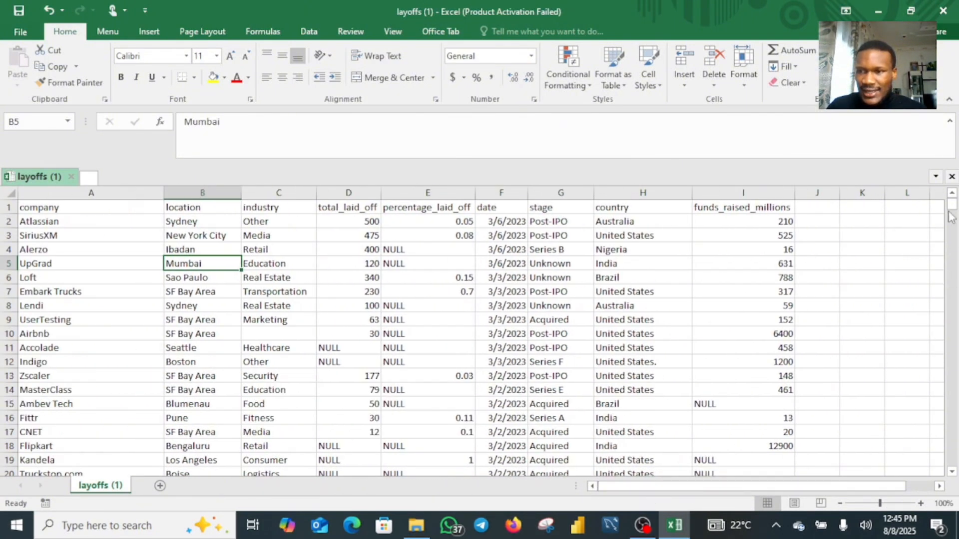
left_click_drag(951, 206, 954, 475)
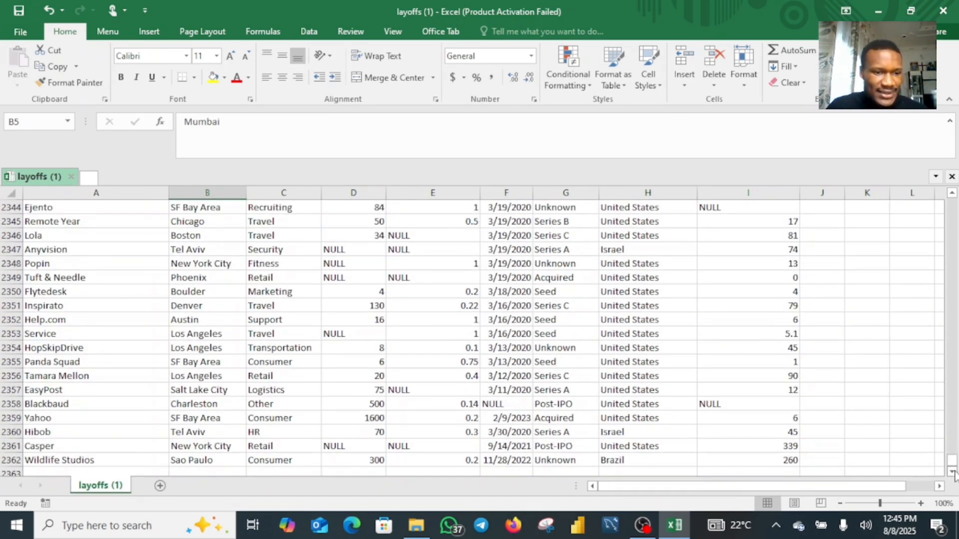
Close the layoffs (1) file without saving the changes and minimize the remaining window to show the desktop.
left_click(946, 10)
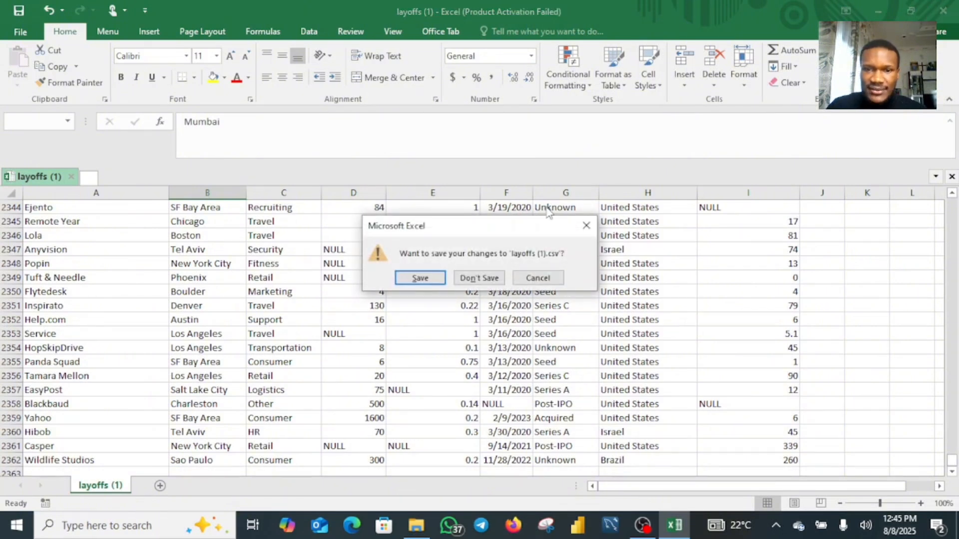
left_click(469, 277)
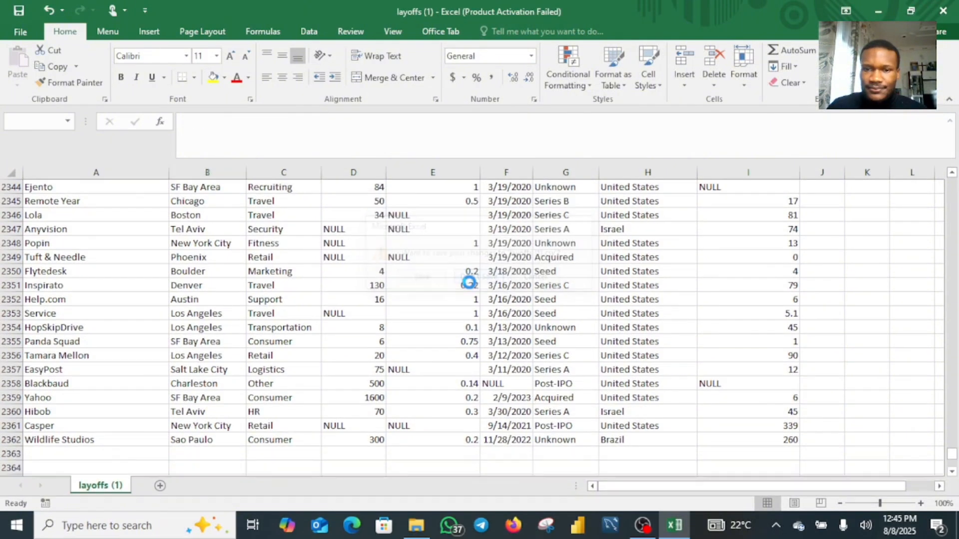
left_click(879, 12)
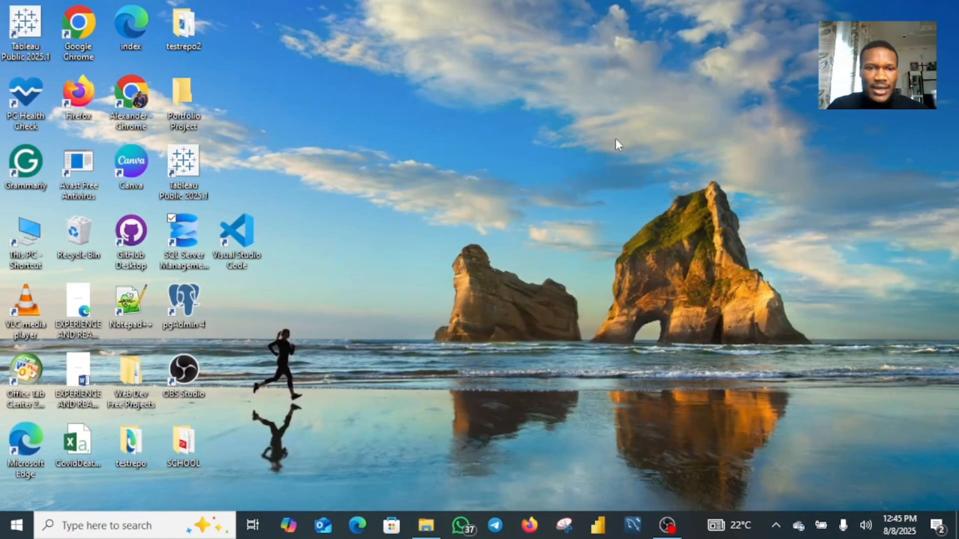
Launch SQL Server Management Studio and connect to the local SQLEXPRESS server with Windows Authentication.
double_click(196, 243)
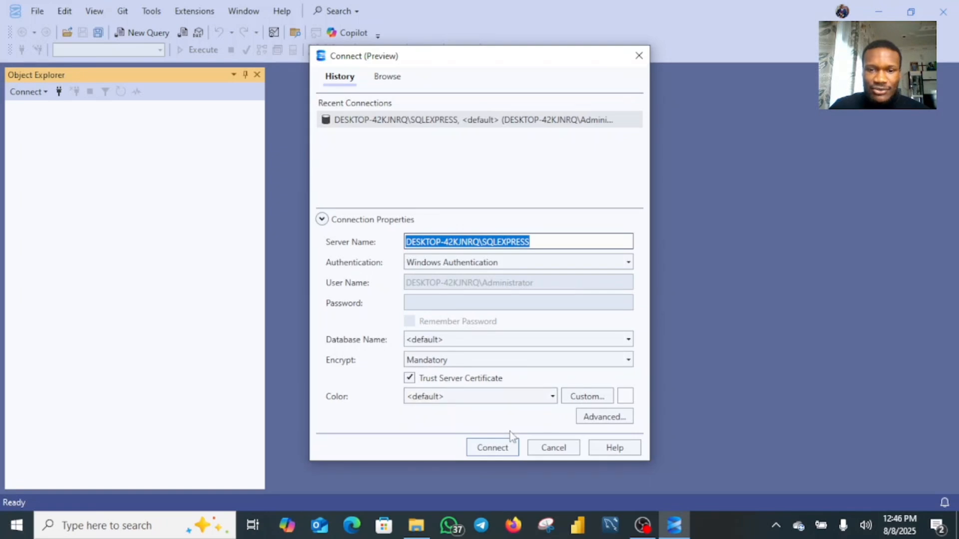
left_click(503, 445)
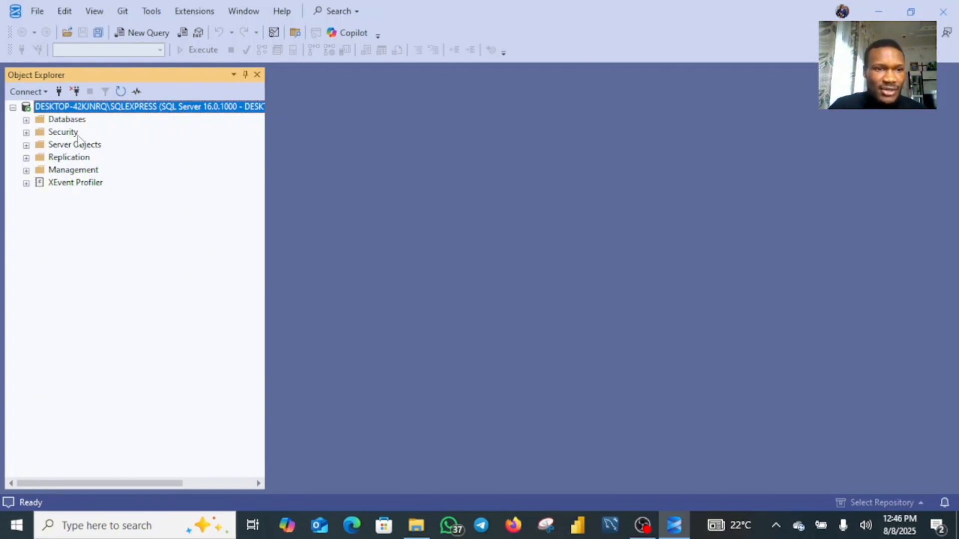
Create a new database named Tutorials on the connected server, keeping the default owner and file settings.
left_click(62, 121)
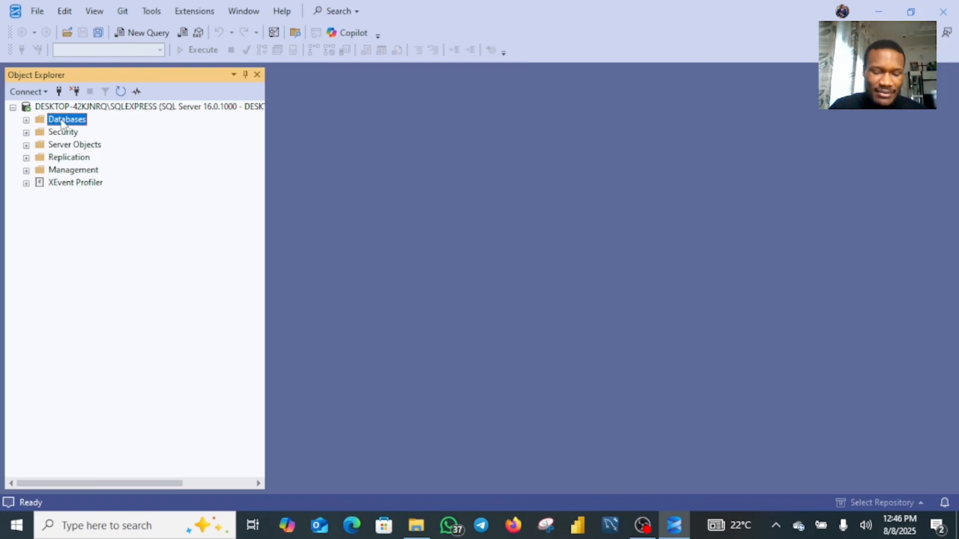
right_click(61, 121)
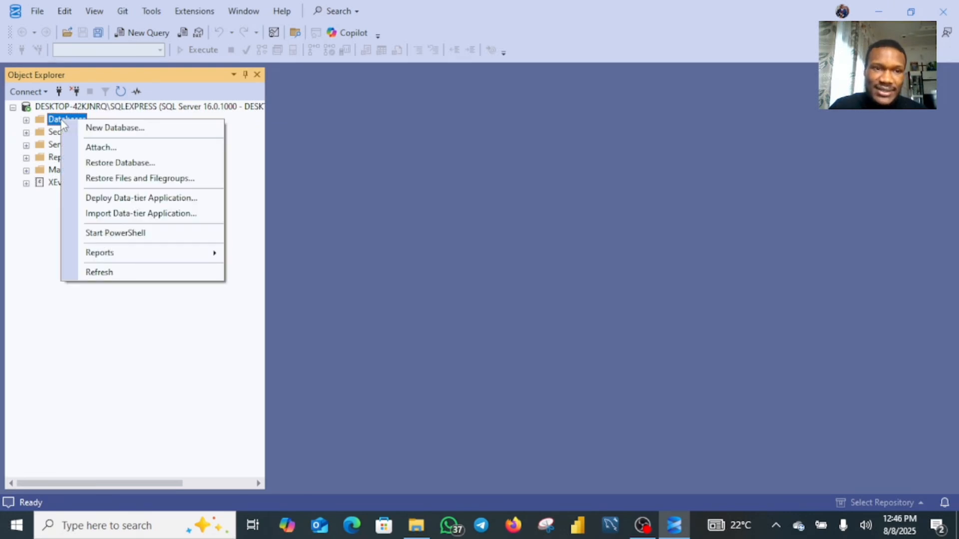
left_click(102, 128)
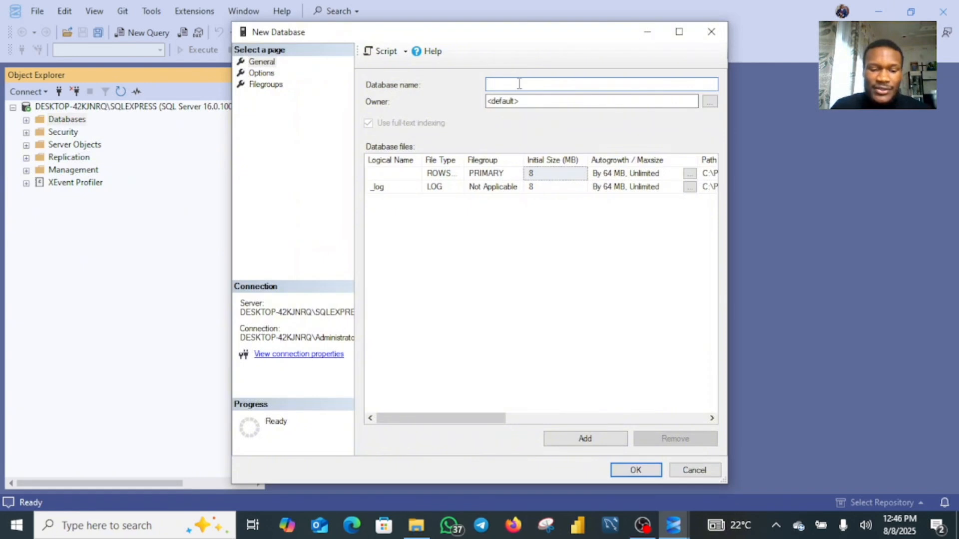
type("T")
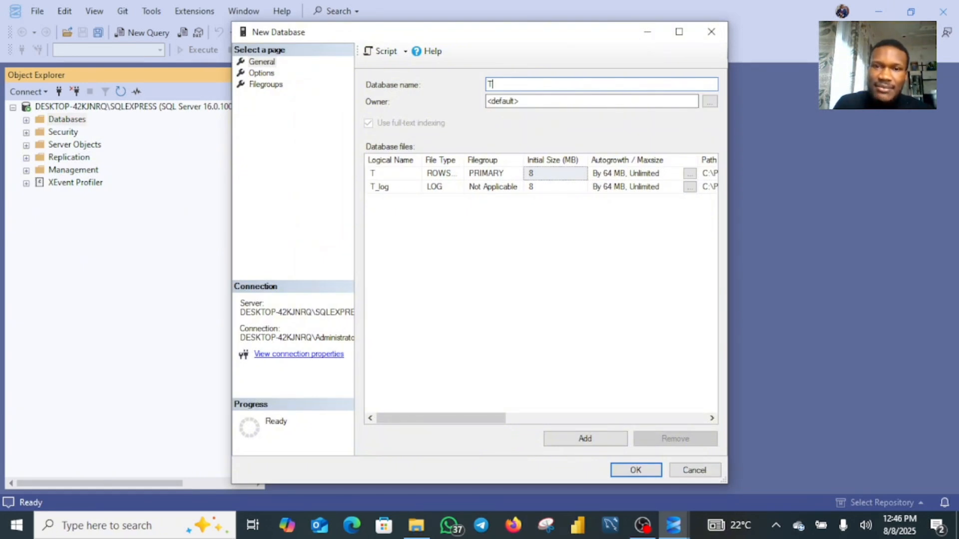
type("utor")
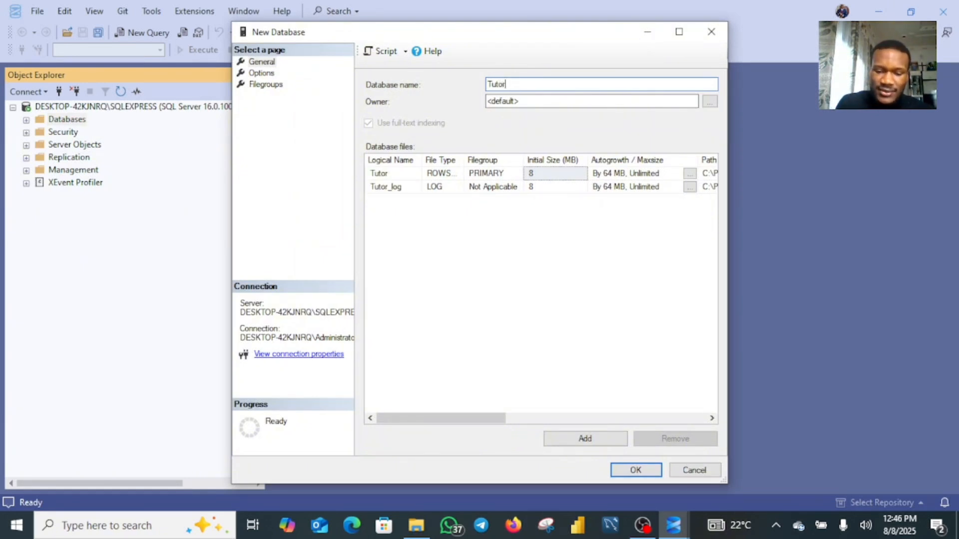
type("ials")
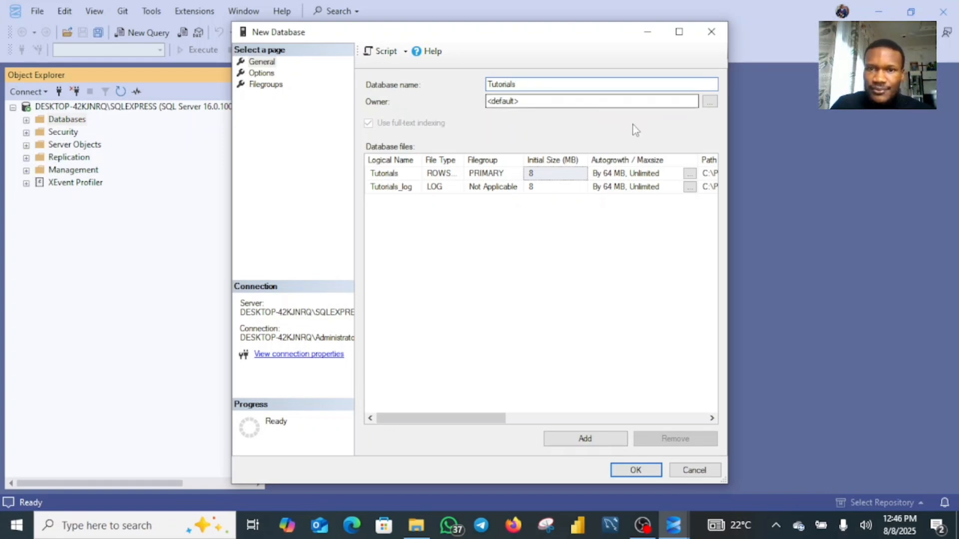
left_click(635, 470)
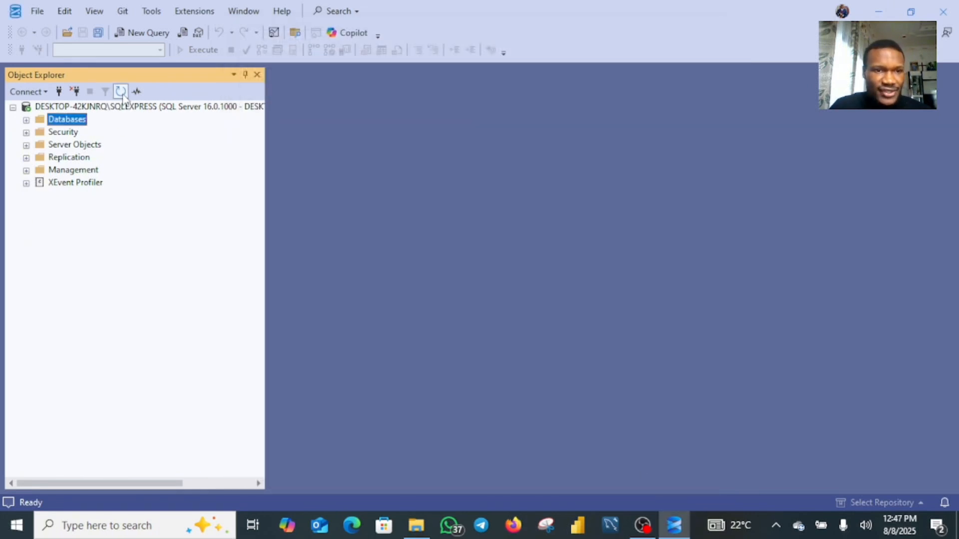
Start the Import Data wizard for the Tutorials database and proceed past its welcome page.
left_click(26, 121)
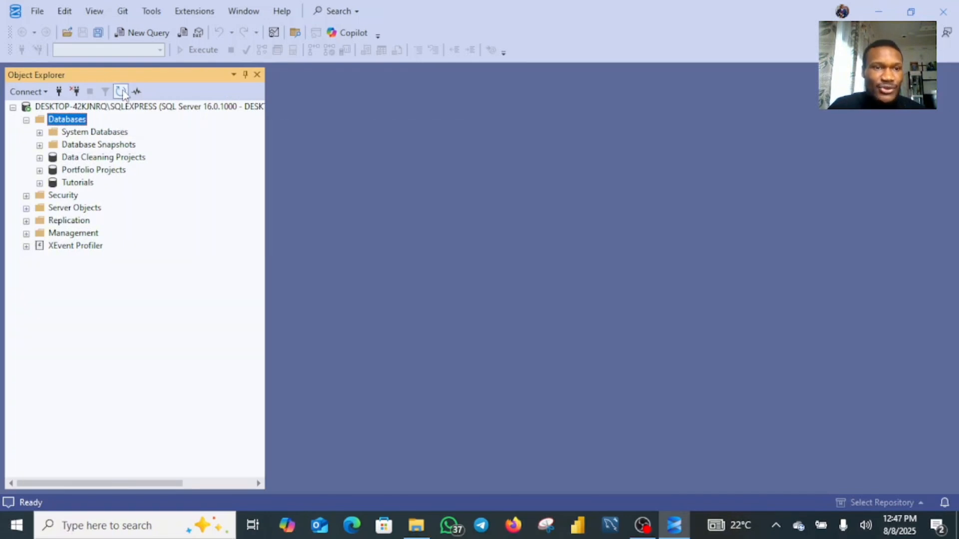
right_click(77, 182)
mouse_move(193, 250)
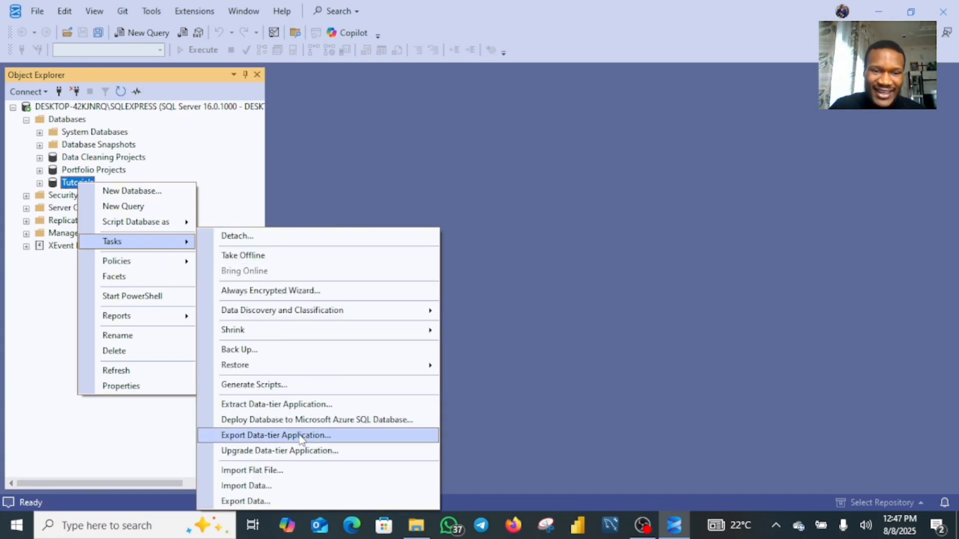
left_click(265, 486)
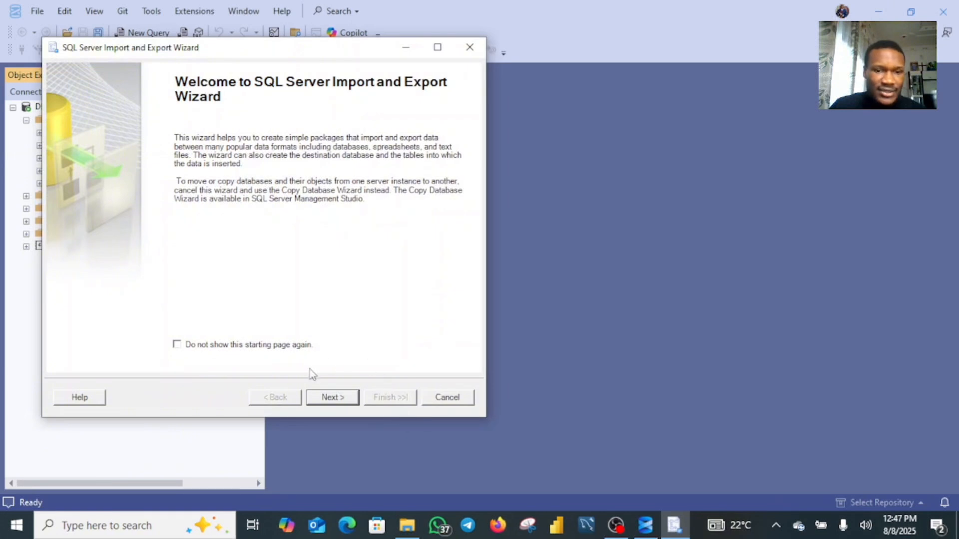
left_click(325, 398)
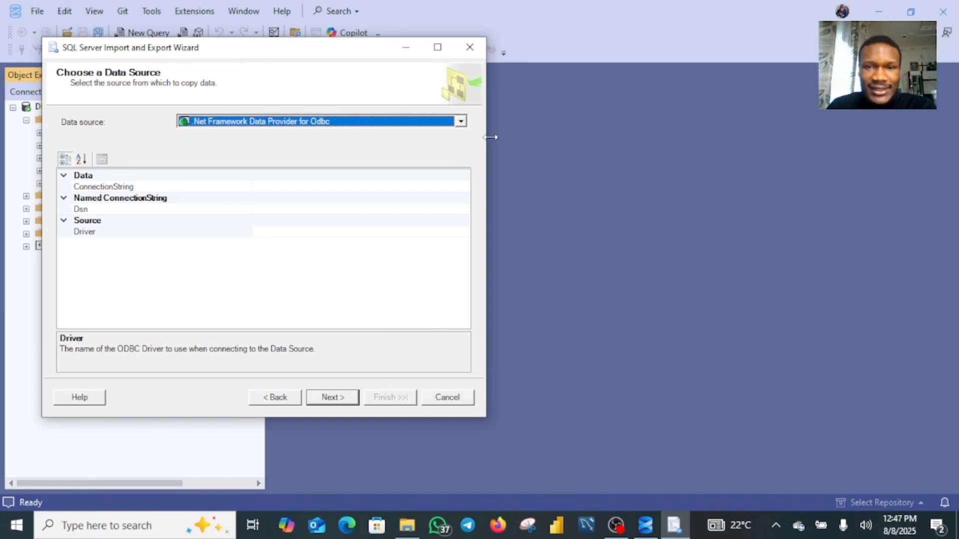
Set the data source to Flat File Source and load the layoffs (1) CSV file from the Tutorials folder in Downloads.
left_click(461, 122)
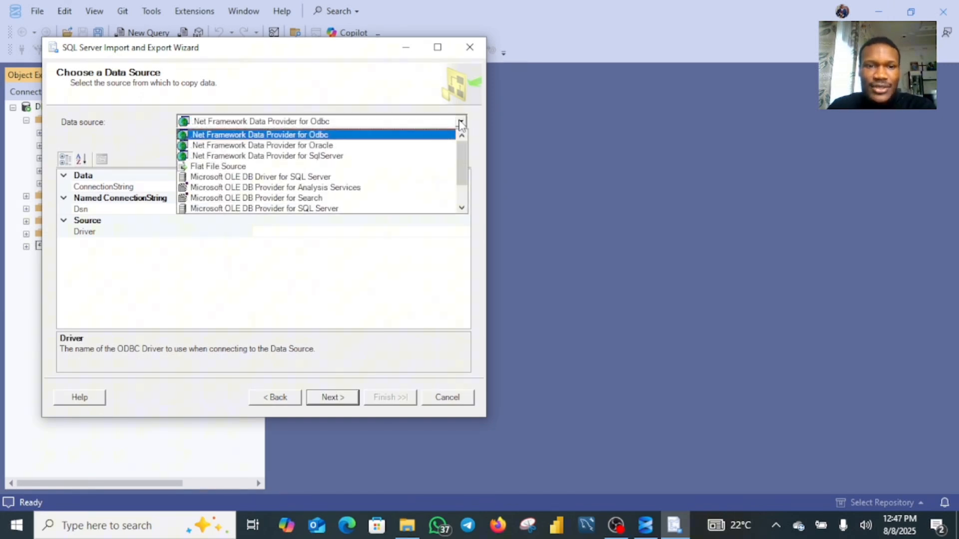
left_click(313, 167)
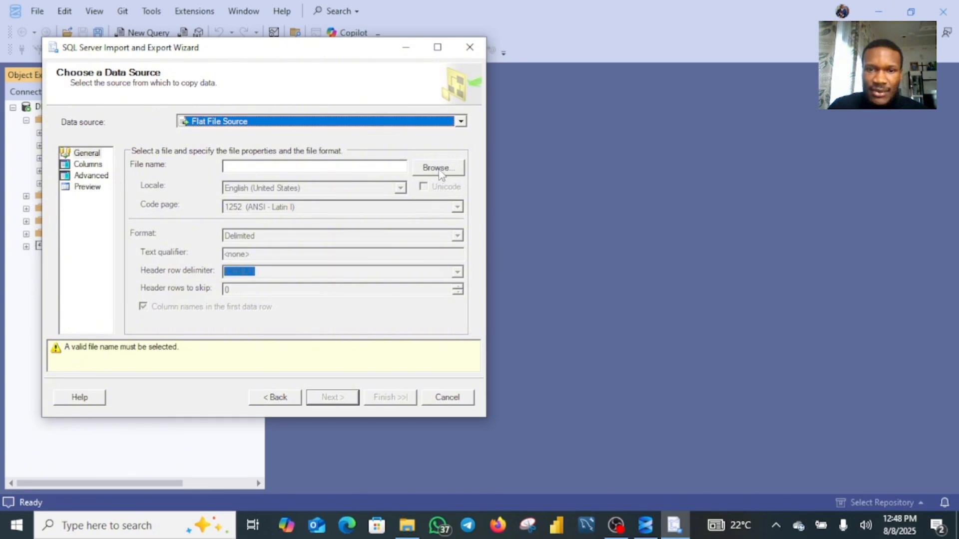
left_click(436, 170)
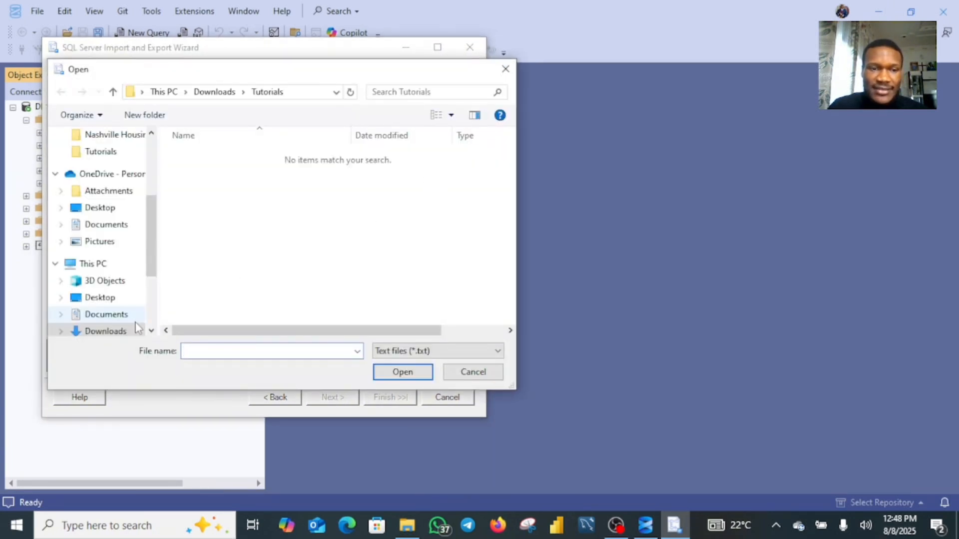
left_click(117, 331)
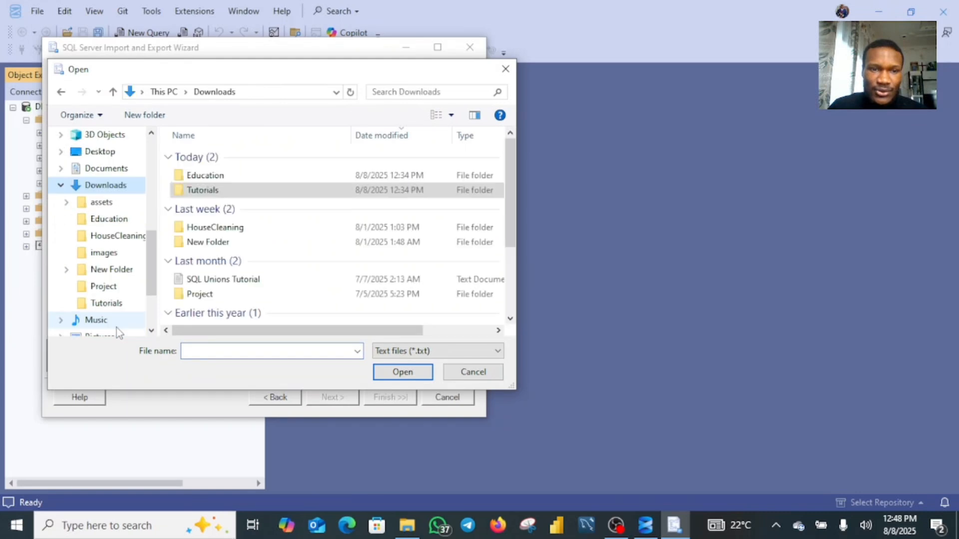
double_click(226, 194)
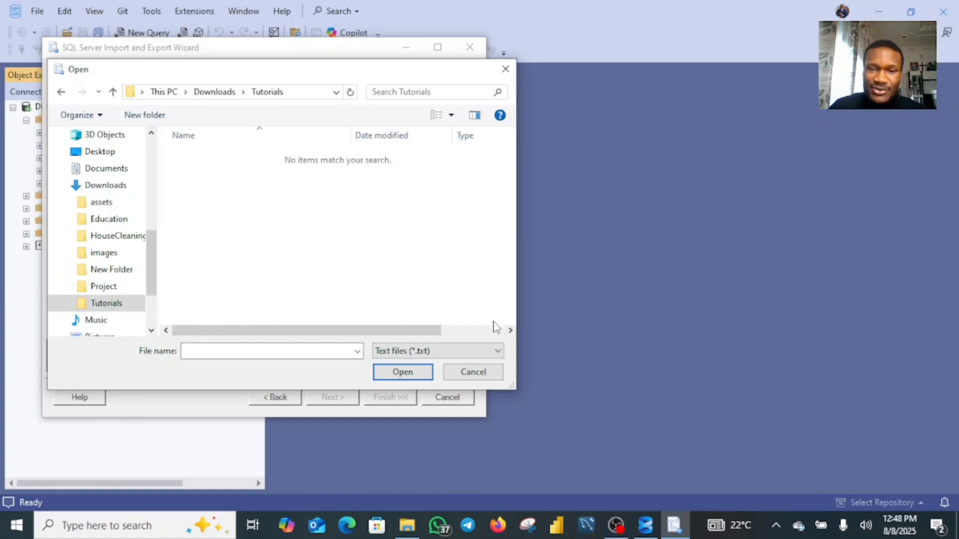
left_click(499, 352)
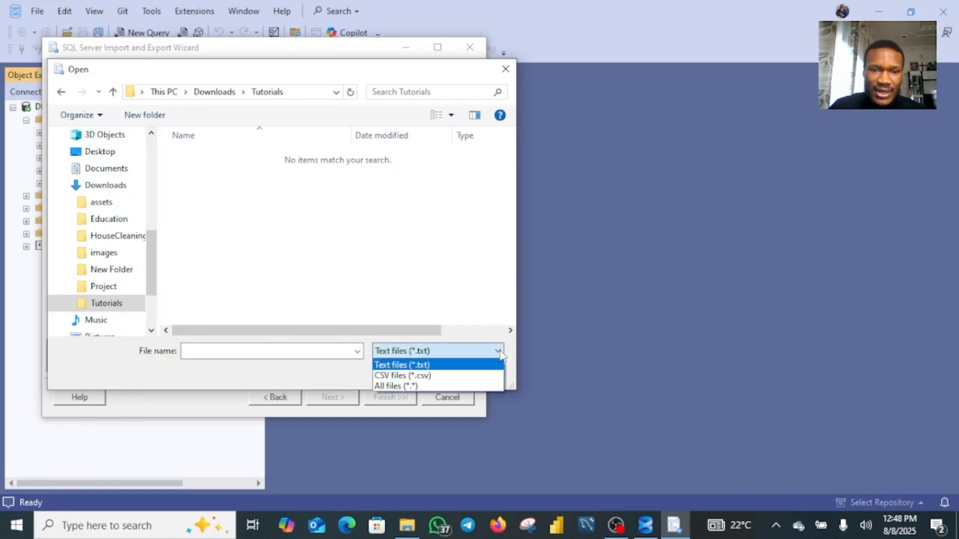
left_click(454, 376)
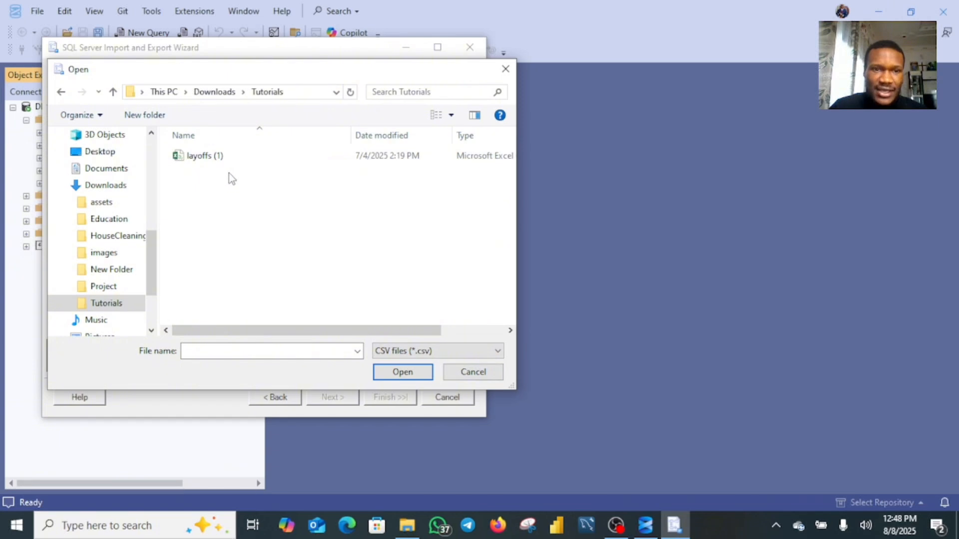
left_click(252, 162)
left_click(405, 373)
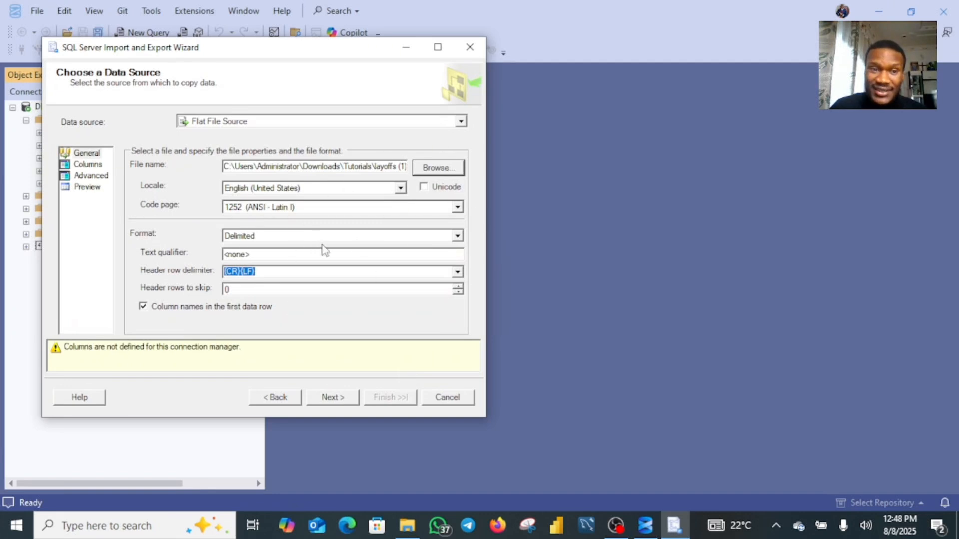
Proceed to the flat file's column settings and examine the delimiters and the preview rows.
left_click(332, 398)
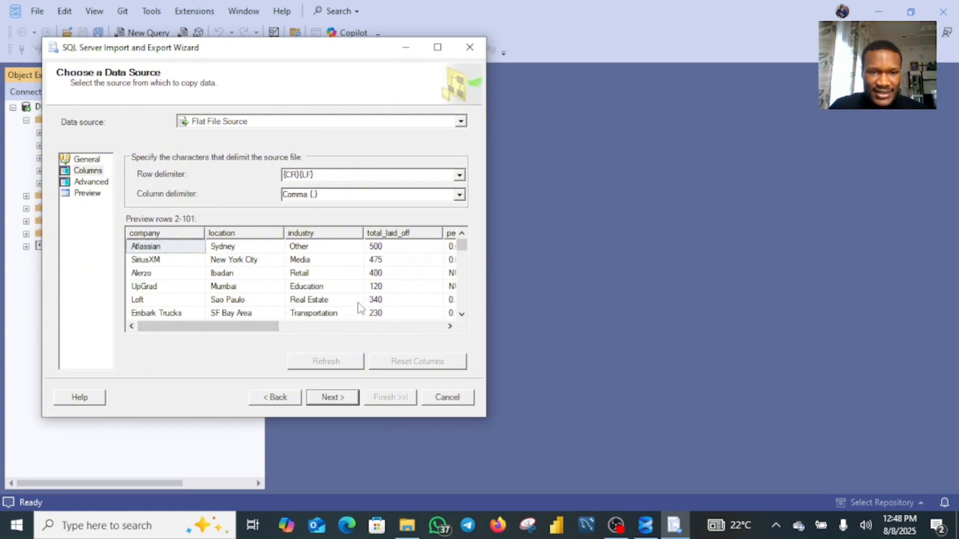
left_click_drag(242, 330, 214, 336)
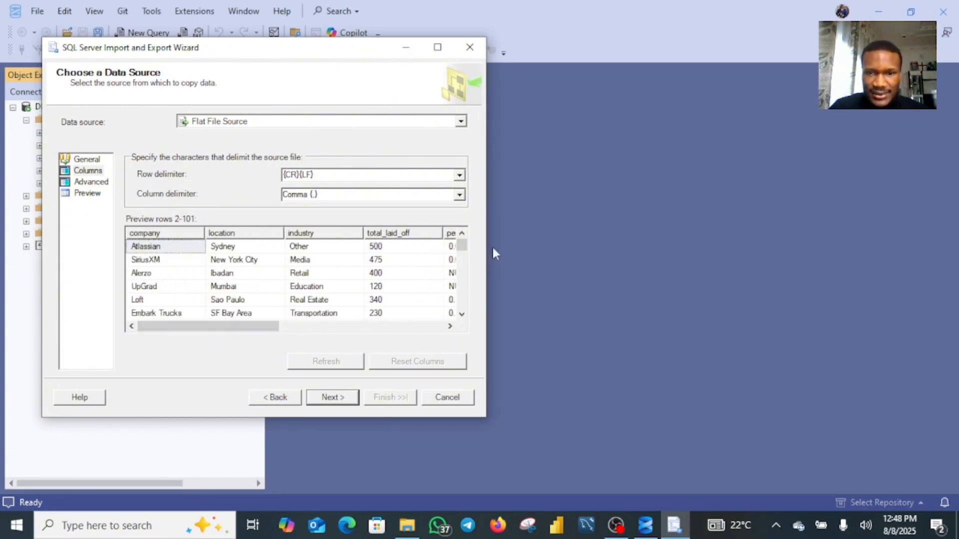
mouse_move(465, 241)
left_mouse_down()
mouse_move(463, 307)
mouse_move(461, 242)
left_mouse_up()
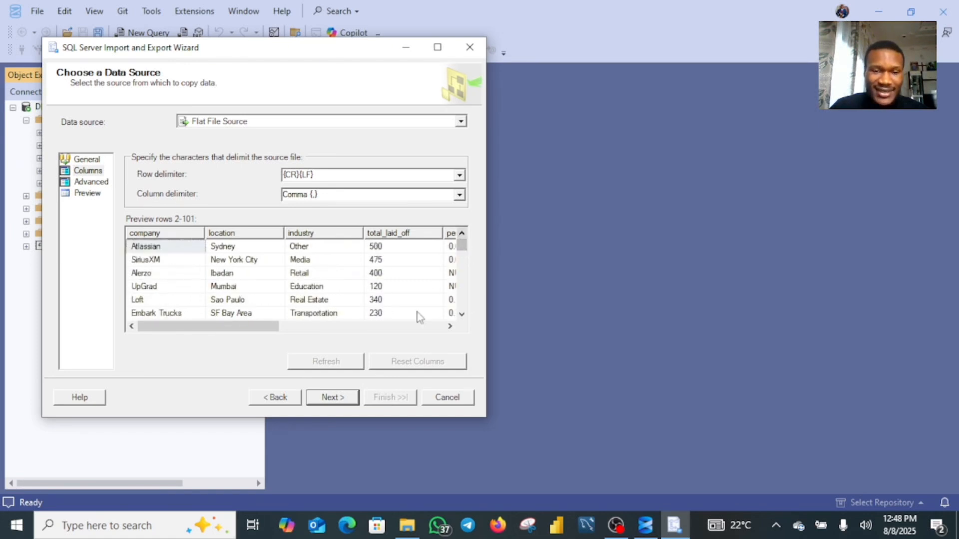
Set the import destination to Microsoft OLE DB Provider for SQL Server with the Tutorials database, keeping the server and Windows Authentication, and proceed.
left_click(332, 398)
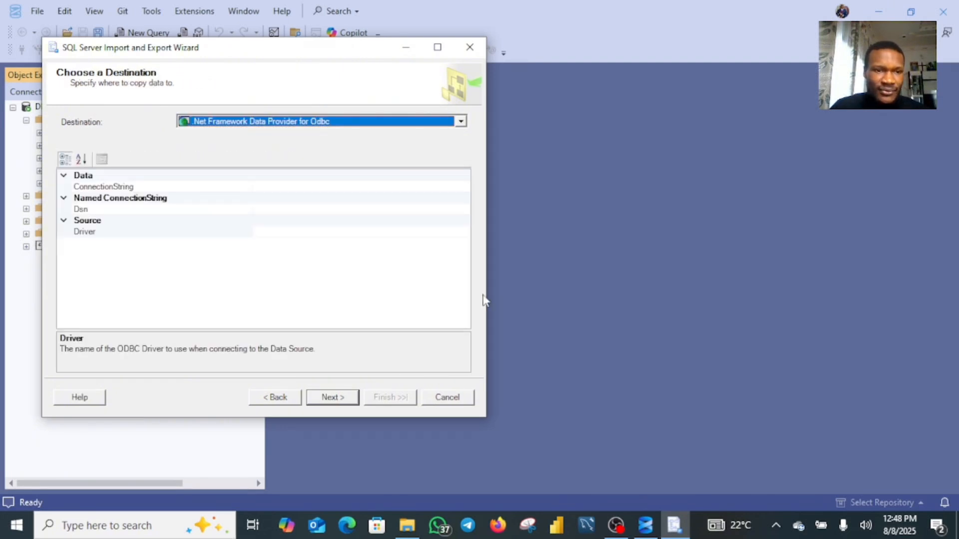
left_click(463, 123)
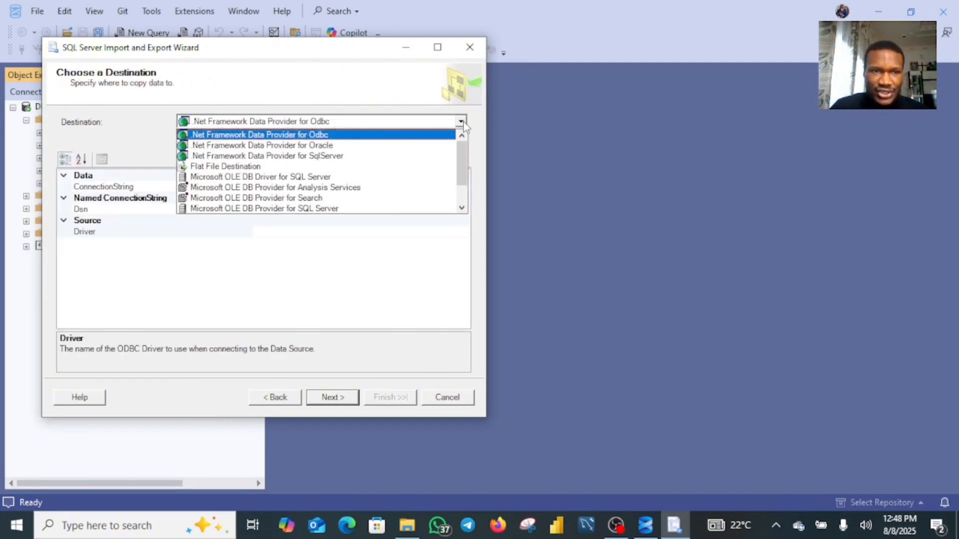
left_click(339, 209)
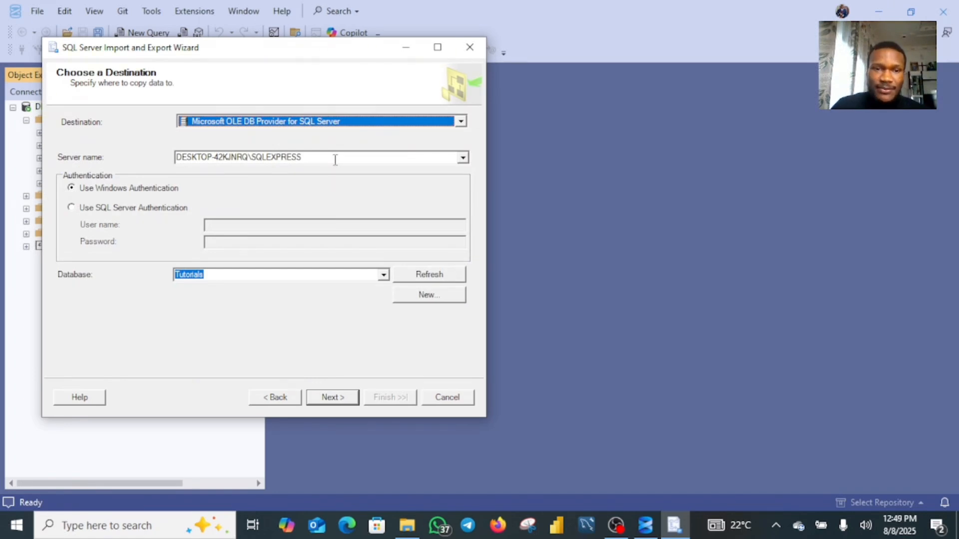
left_click(463, 156)
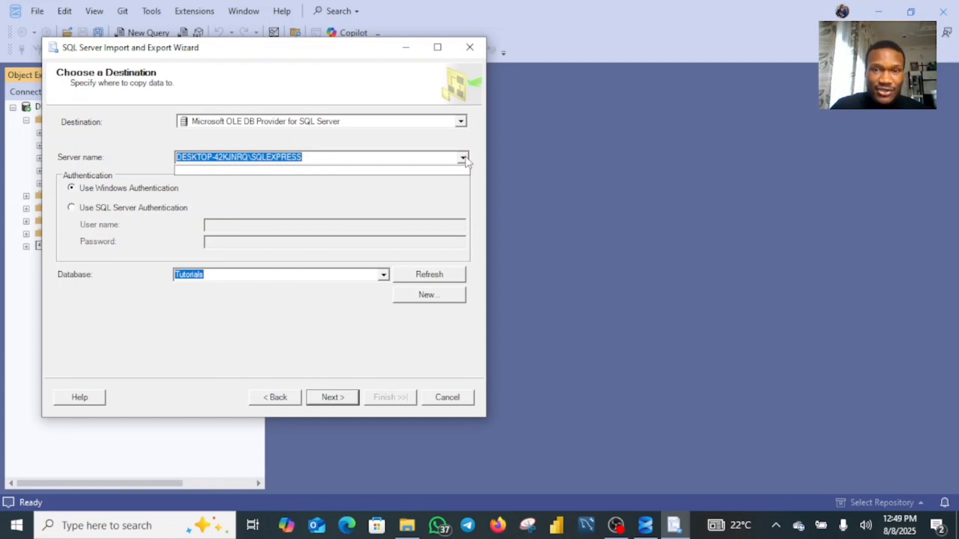
left_click(431, 157)
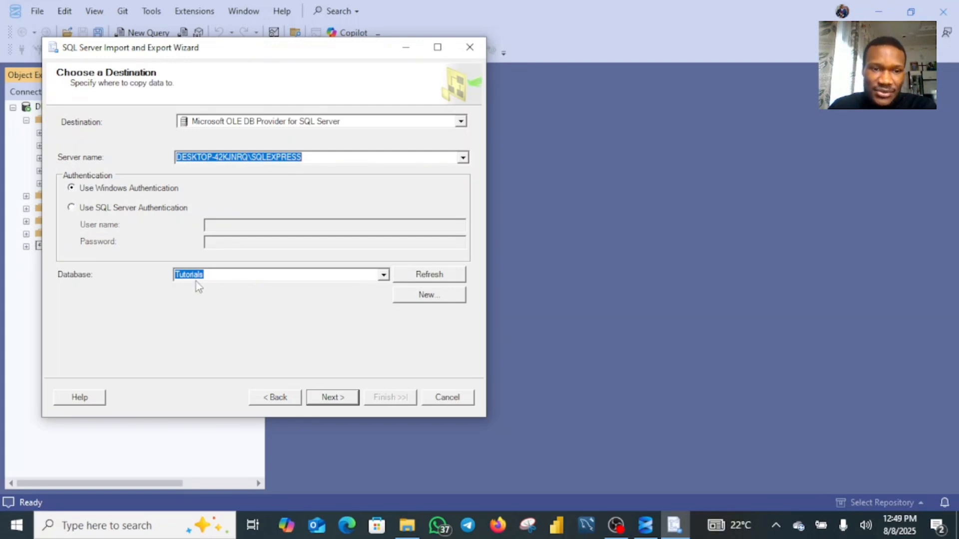
left_click(384, 275)
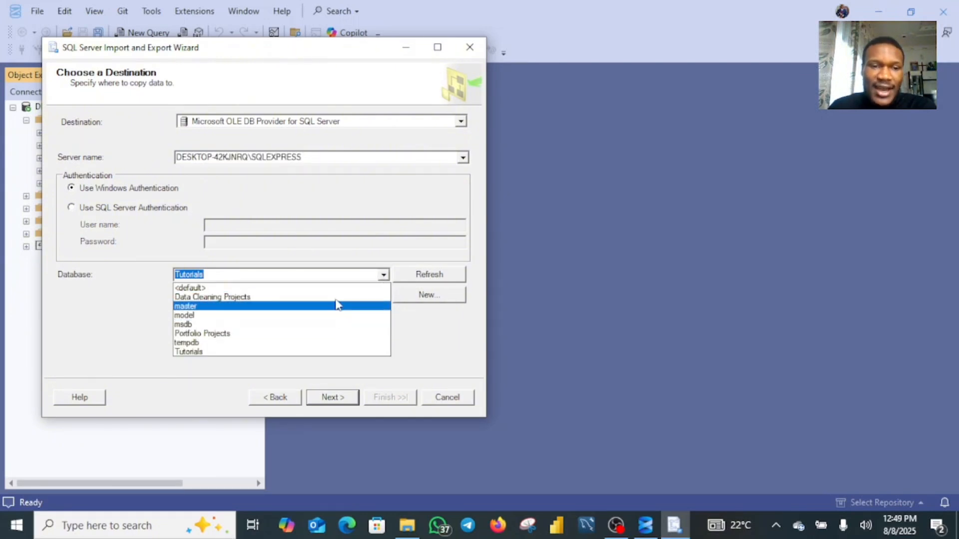
left_click(384, 278)
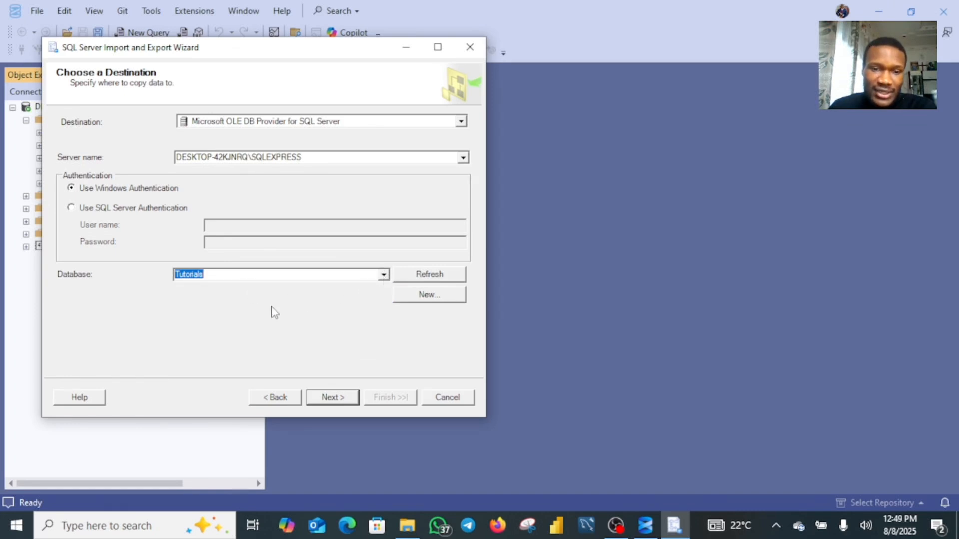
left_click(341, 400)
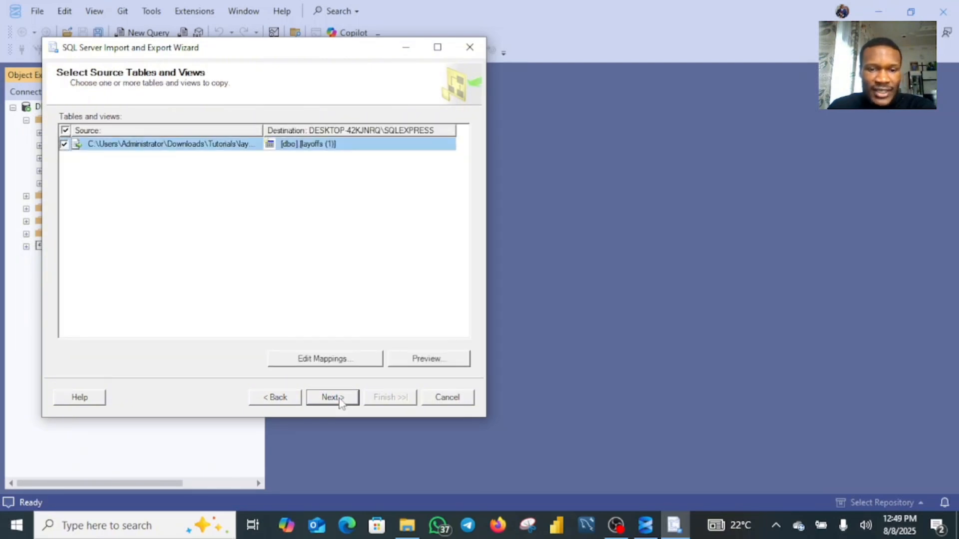
Accept the layoffs (1) table mapping, run the import immediately without saving an SSIS package, and close the wizard.
left_click(340, 400)
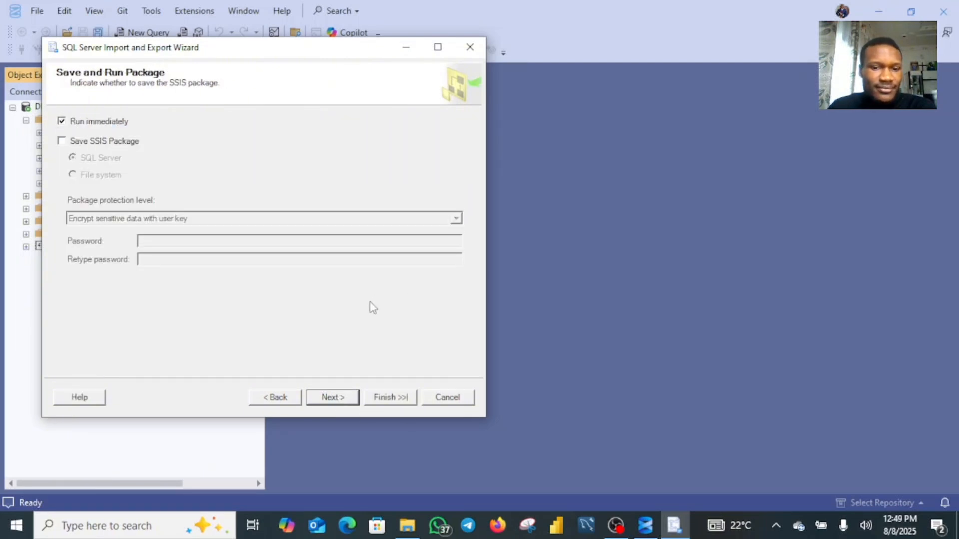
left_click(332, 400)
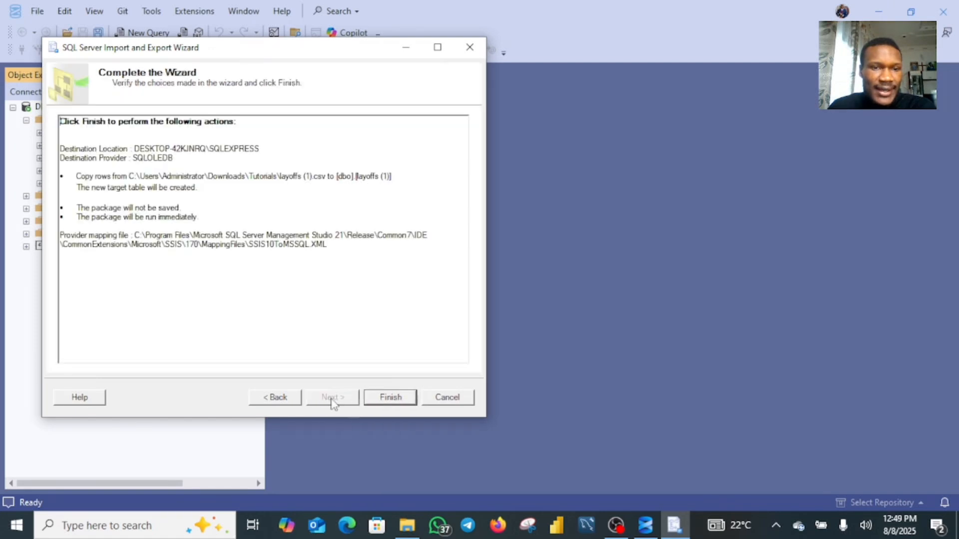
left_click(391, 398)
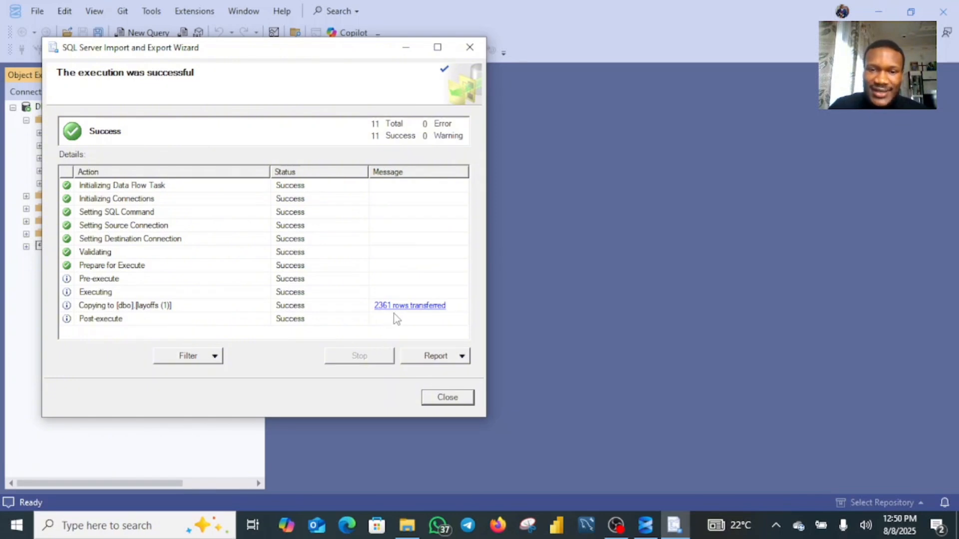
left_click(451, 396)
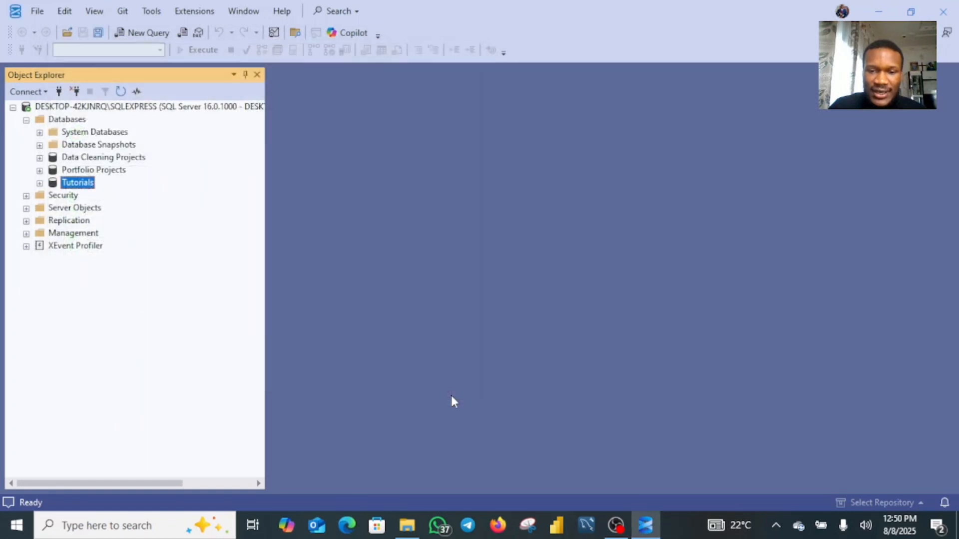
Open the layoffs (1) source file in Excel, dismiss the activation notice, and check the last row number against the imported rows.
left_click(416, 526)
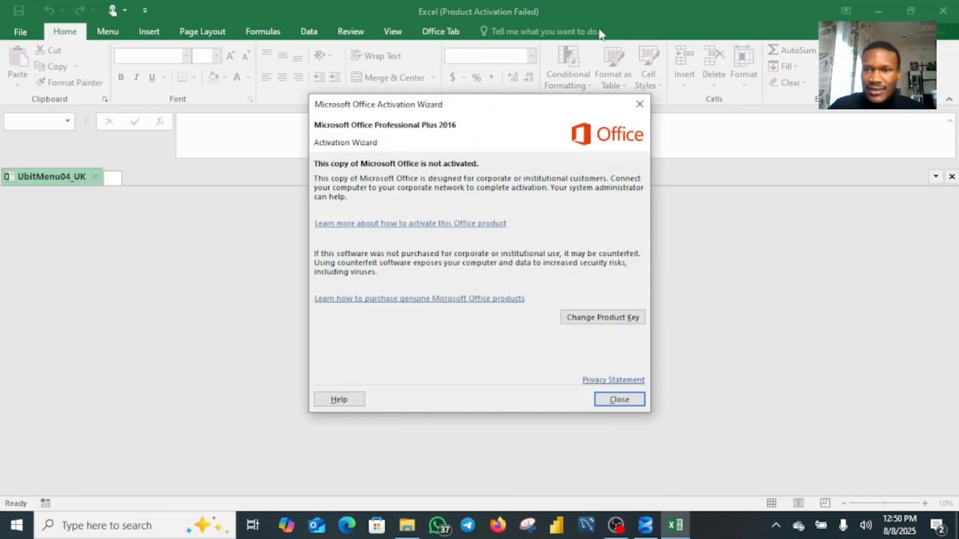
left_click(639, 104)
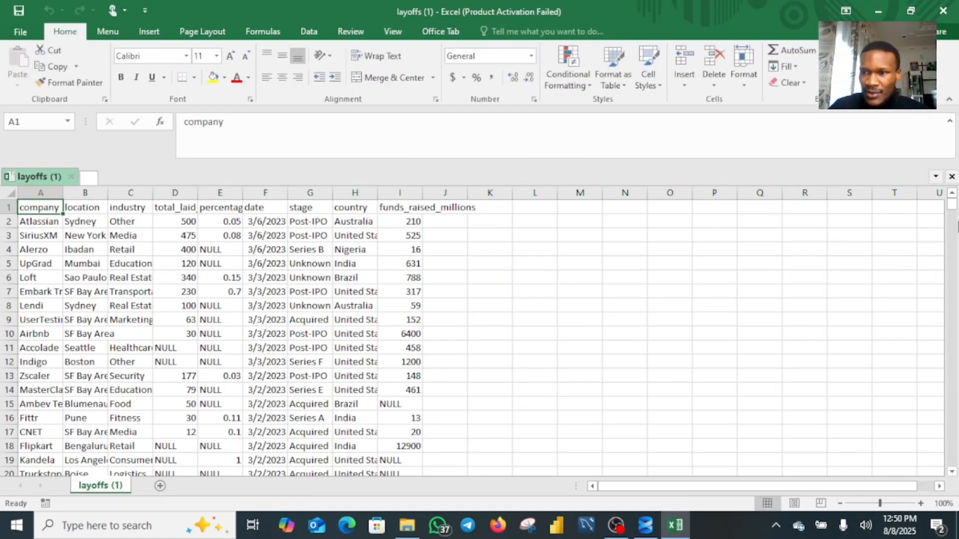
left_click_drag(952, 205, 952, 459)
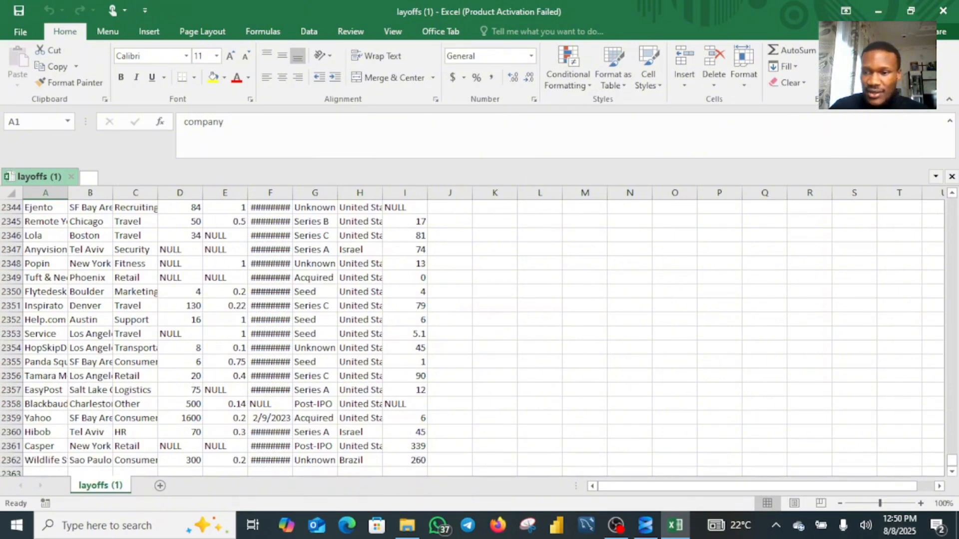
left_click_drag(952, 459, 952, 172)
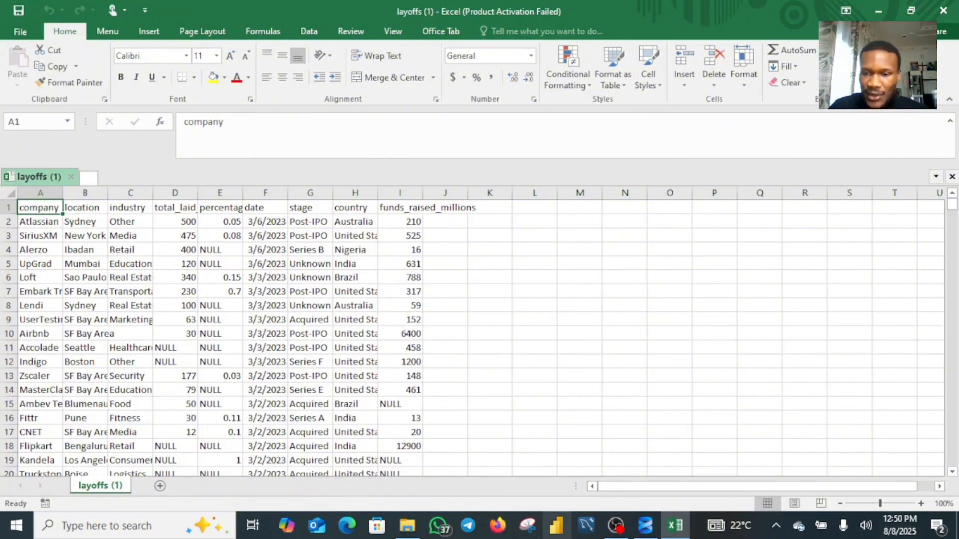
Switch back to SQL Server Management Studio and open a new query for the Tutorials database.
left_click(643, 535)
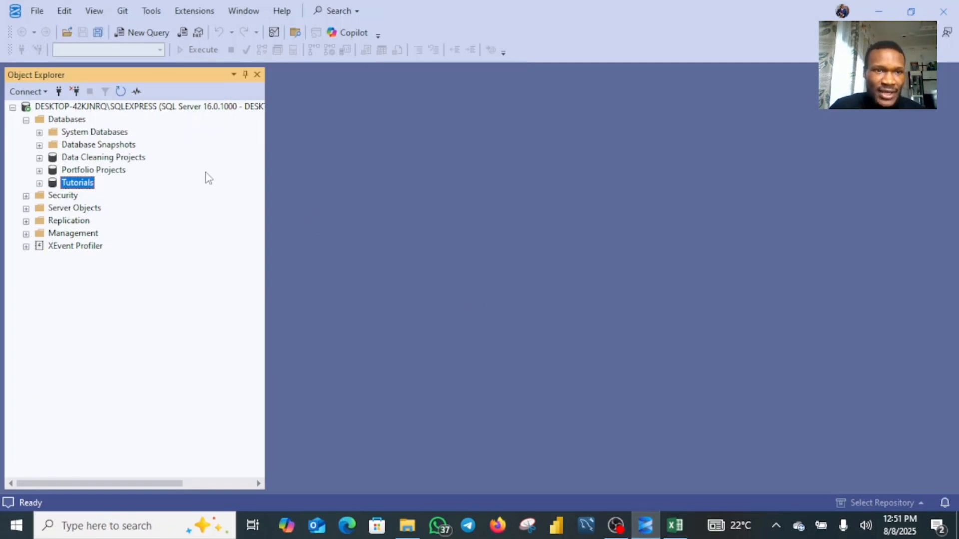
left_click(151, 32)
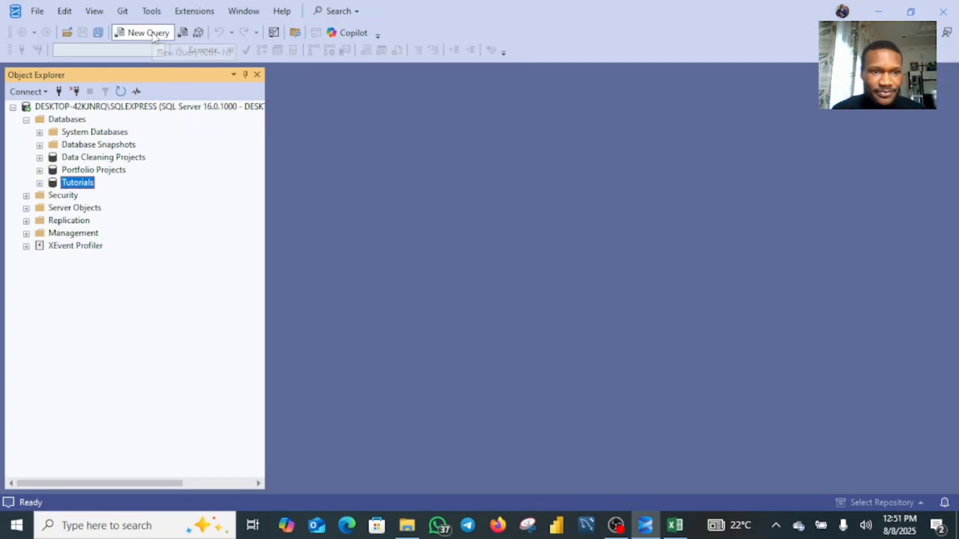
left_click(153, 34)
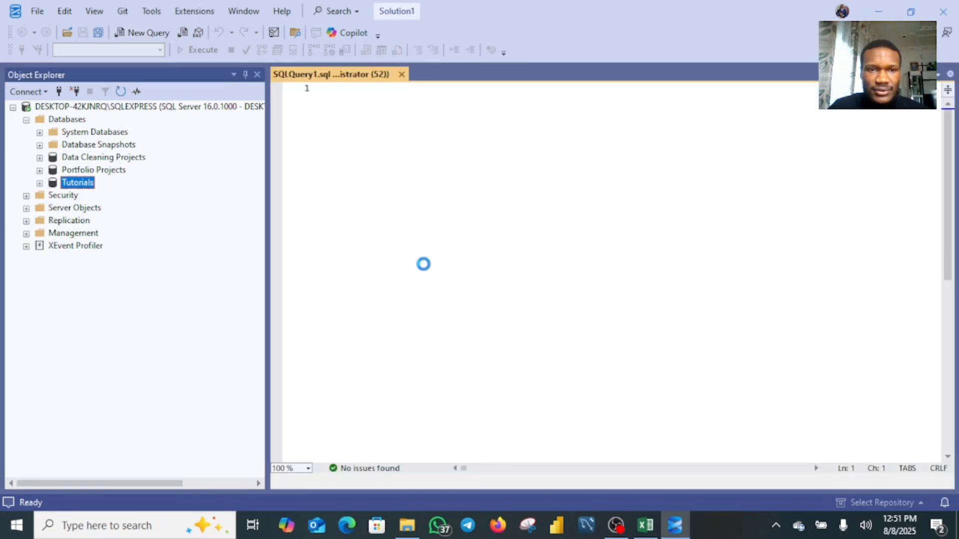
Expand the Tutorials database's tables and rename dbo.layoffs (1) as layoffs.
double_click(77, 183)
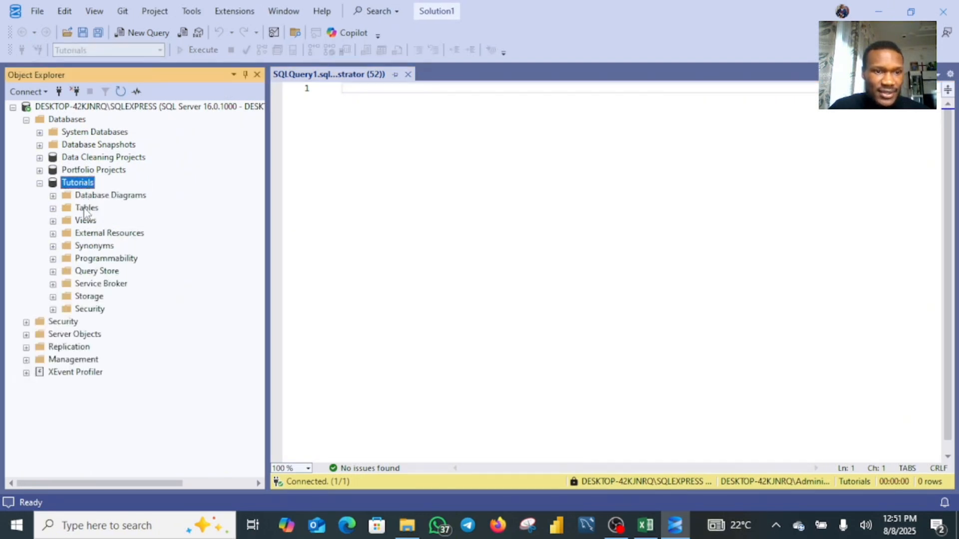
left_click(83, 209)
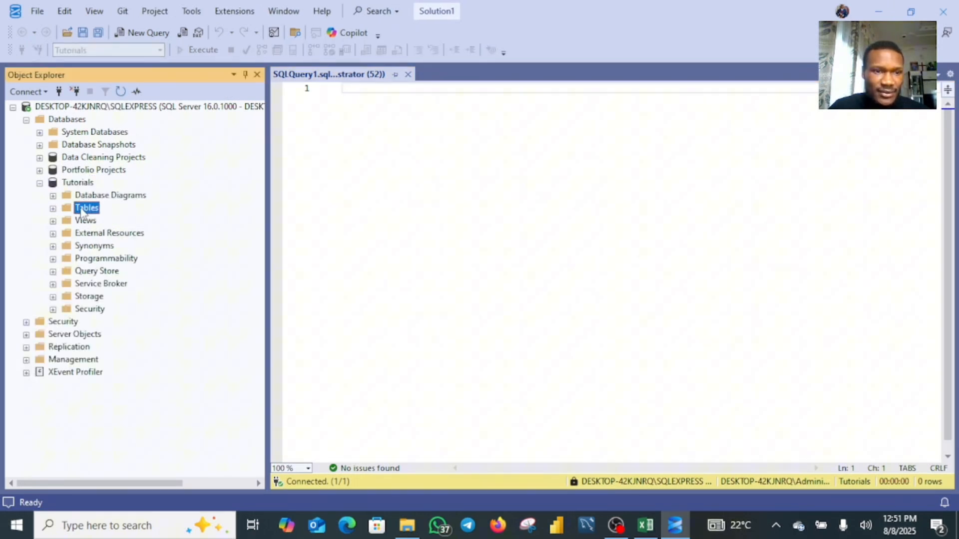
left_click(53, 209)
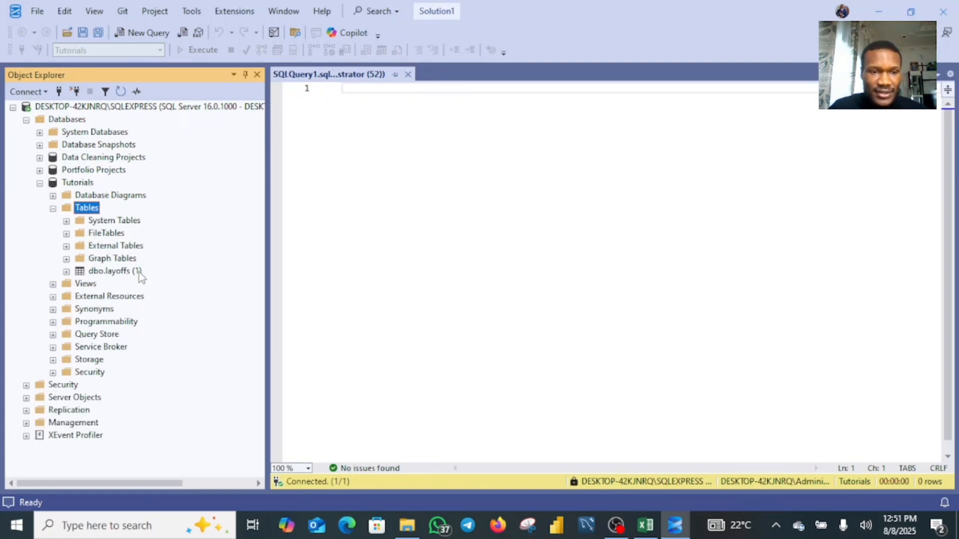
left_click(115, 272)
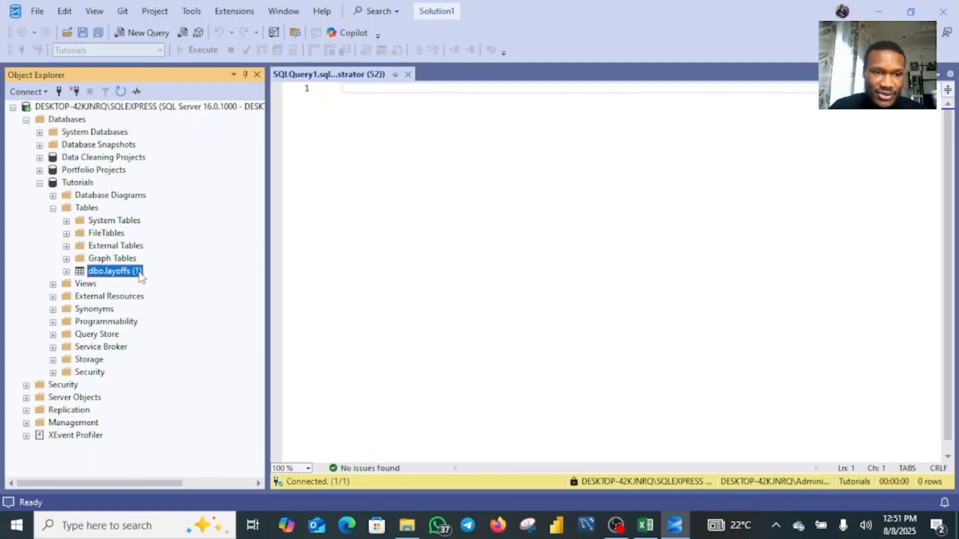
right_click(141, 276)
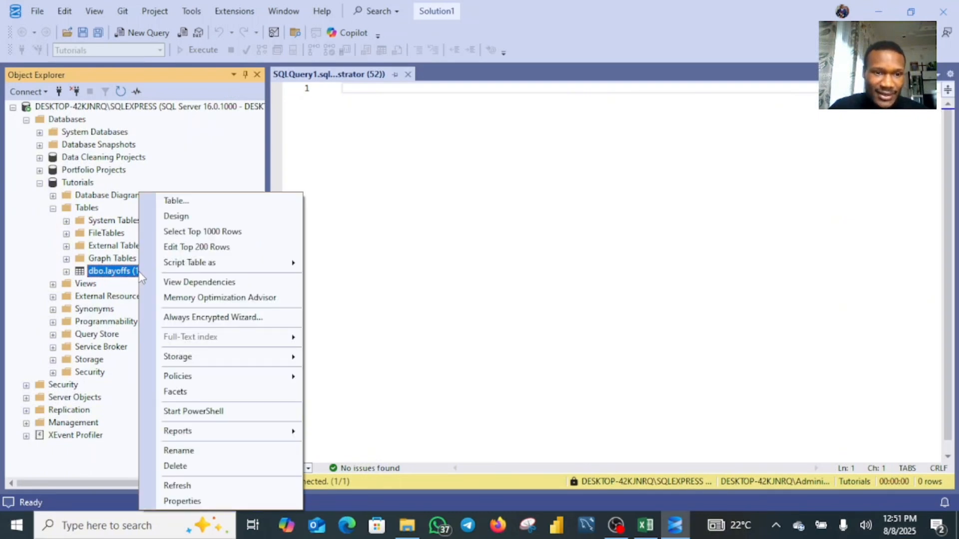
left_click(207, 452)
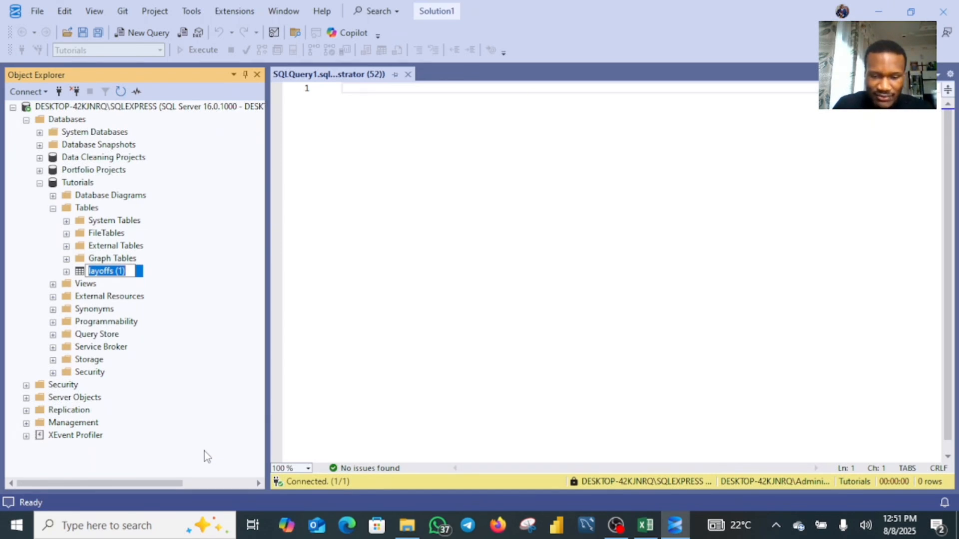
type("layoff")
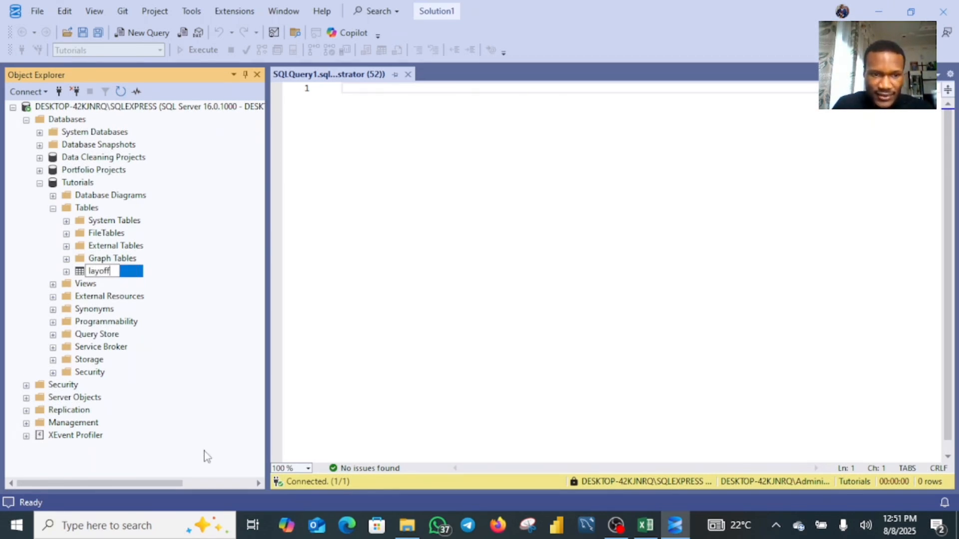
type("s")
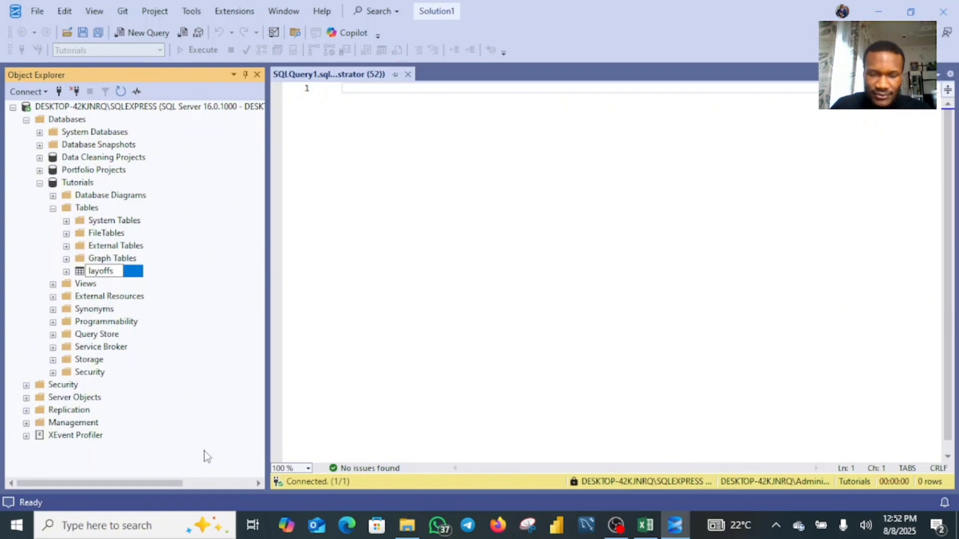
left_click(187, 271)
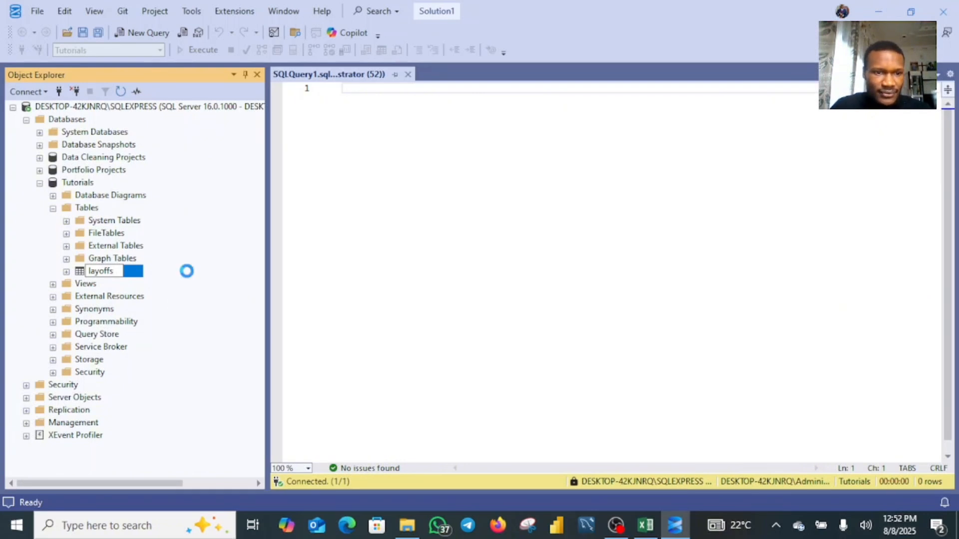
Try to run the query SELECT* FROM [layoffs (1)]; in the query editor.
left_click(375, 90)
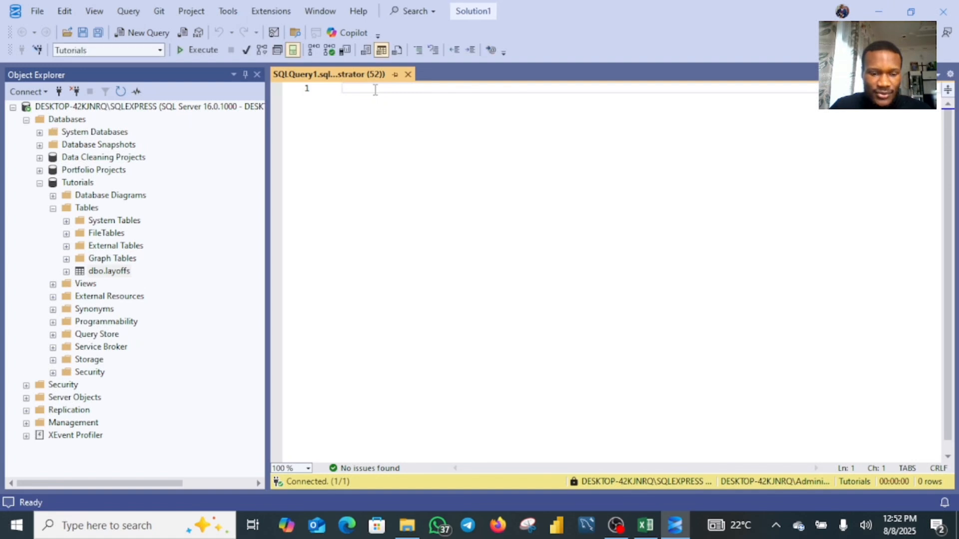
type("SELECT")
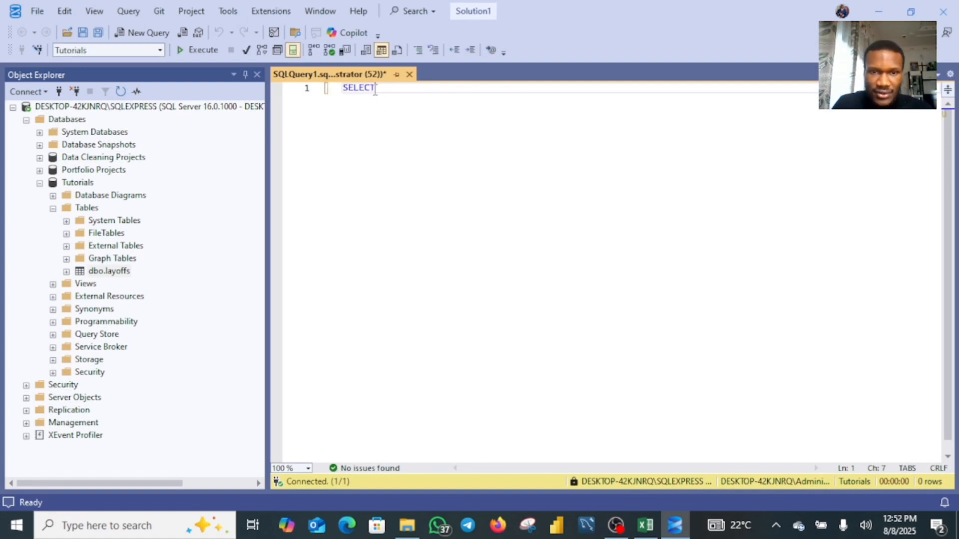
type(" *")
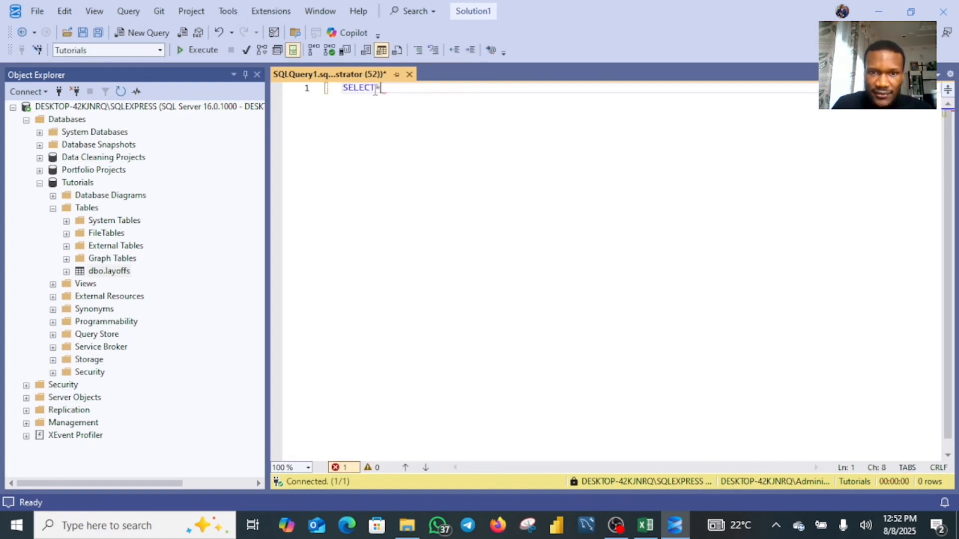
key("Return")
type("FROM ")
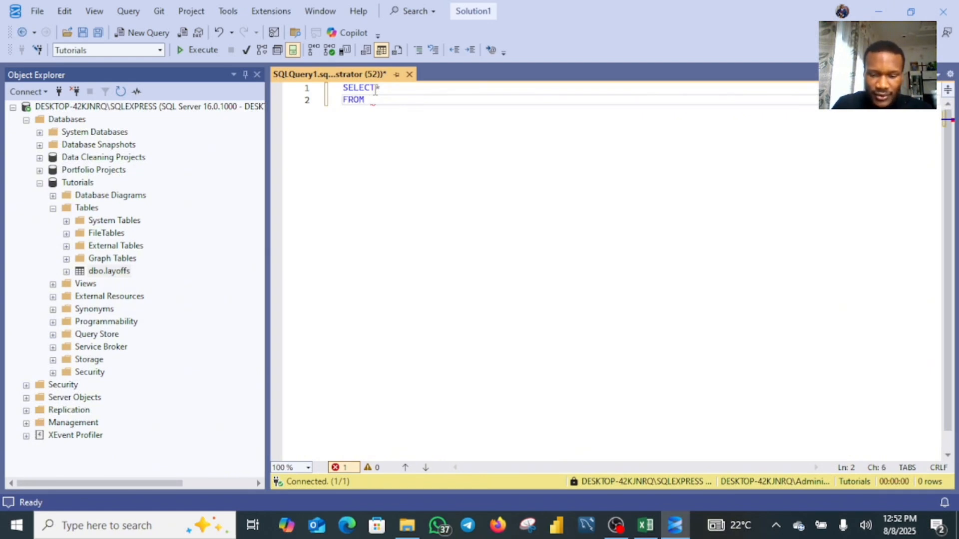
type("lay")
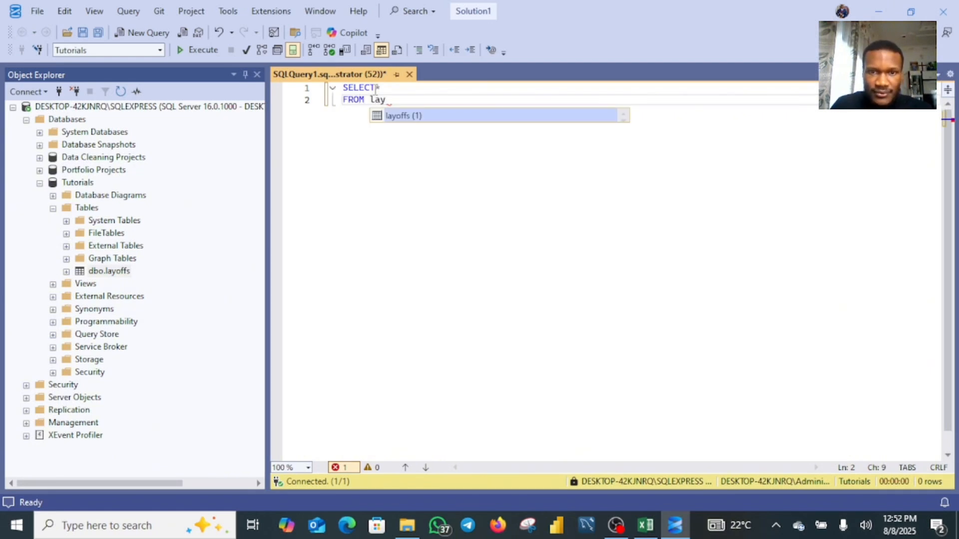
double_click(417, 116)
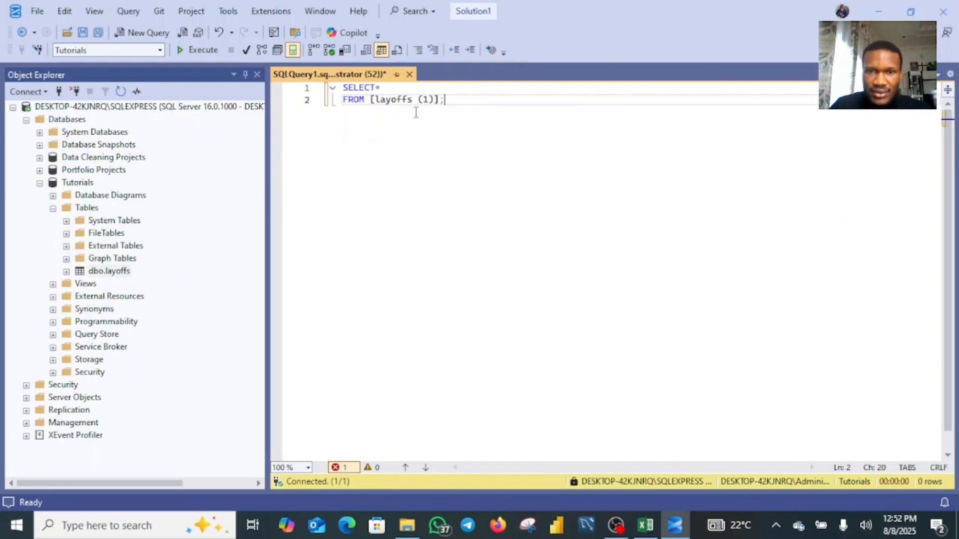
left_click_drag(448, 99, 343, 88)
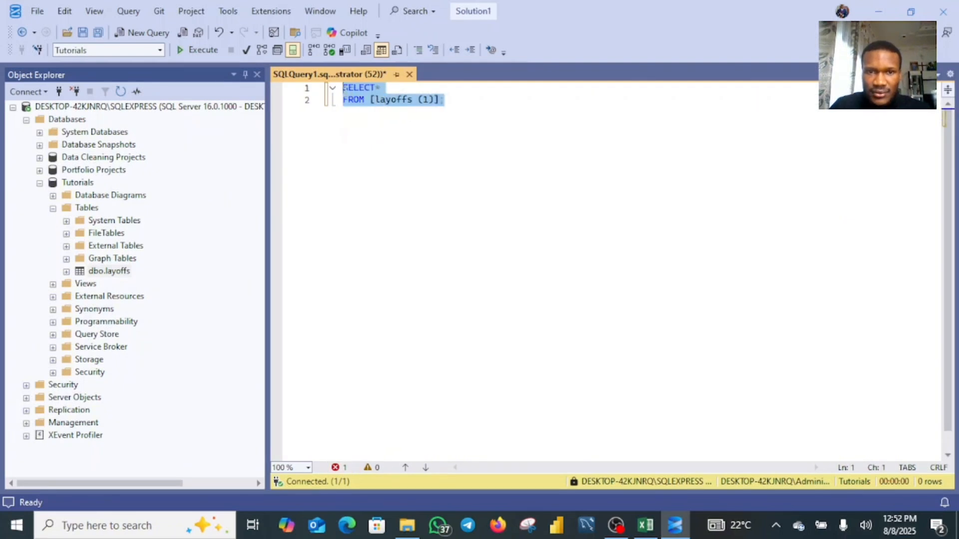
left_click(203, 53)
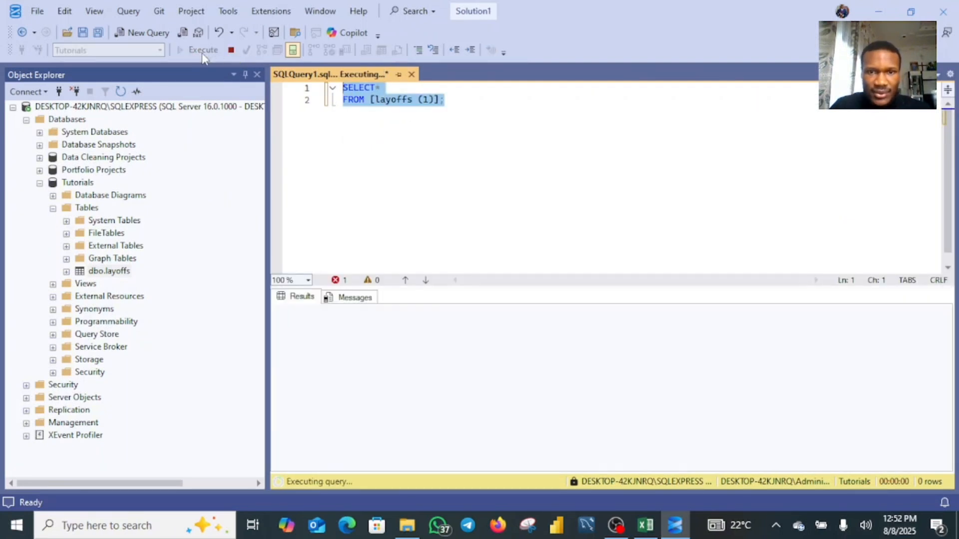
Delete the entire SELECT statement from the query editor.
left_click(458, 100)
key("BackSpace")
key("BackSpace")
key("BackSpace")
key("BackSpace")
key("BackSpace")
key("BackSpace")
key("BackSpace")
key("BackSpace")
key("BackSpace")
key("BackSpace")
key("BackSpace")
key("BackSpace")
key("BackSpace")
key("BackSpace")
key("BackSpace")
key("BackSpace")
key("BackSpace")
key("BackSpace")
key("BackSpace")
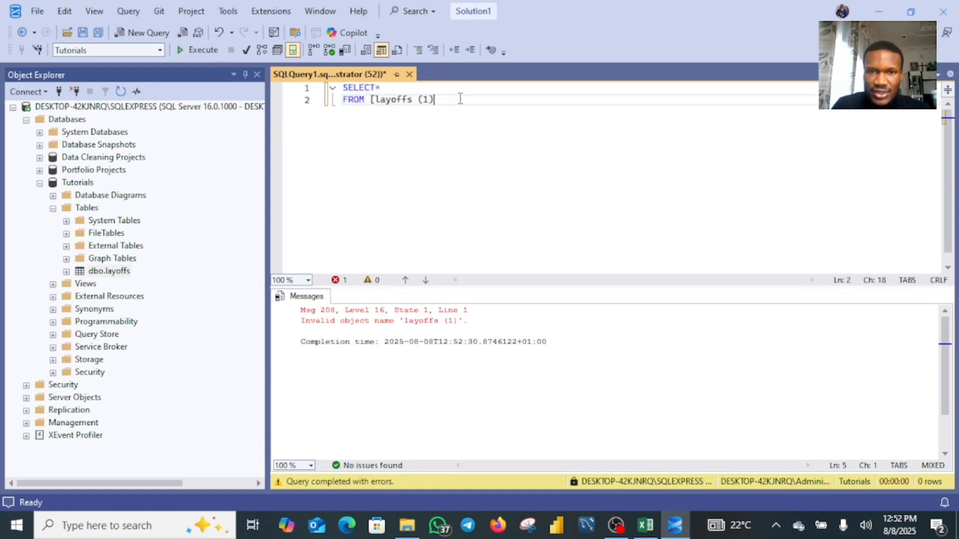
key("BackSpace")
key("BackSpace")
key("BackSpace")
key("BackSpace")
key("BackSpace")
key("BackSpace")
key("BackSpace")
key("BackSpace")
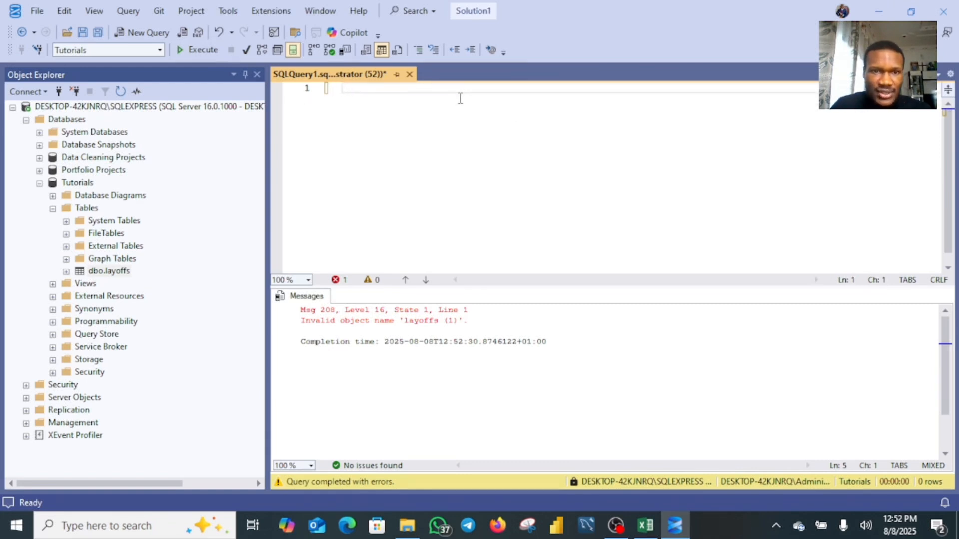
Refresh Object Explorer and write SELECT* with FROM on the second line in the query editor.
left_click(120, 91)
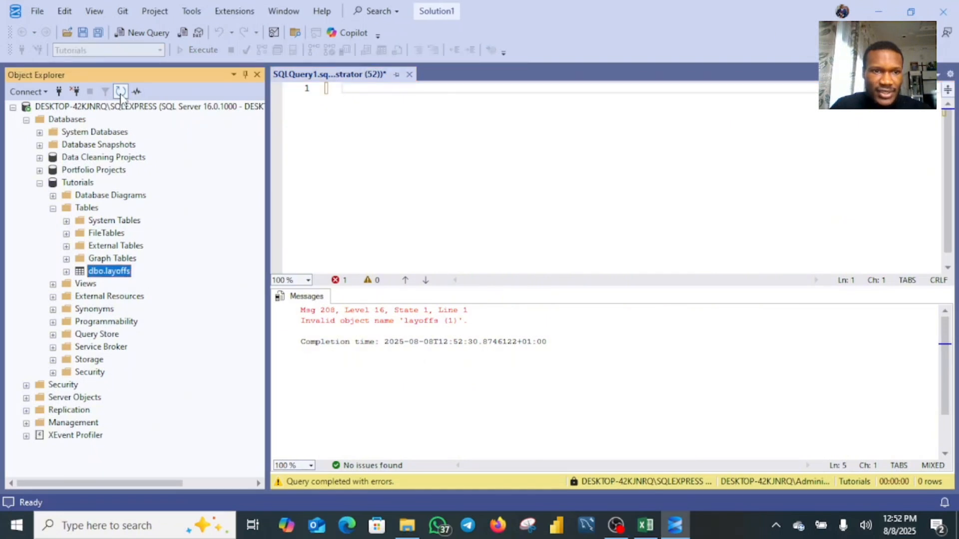
left_click(383, 91)
type("SELECT")
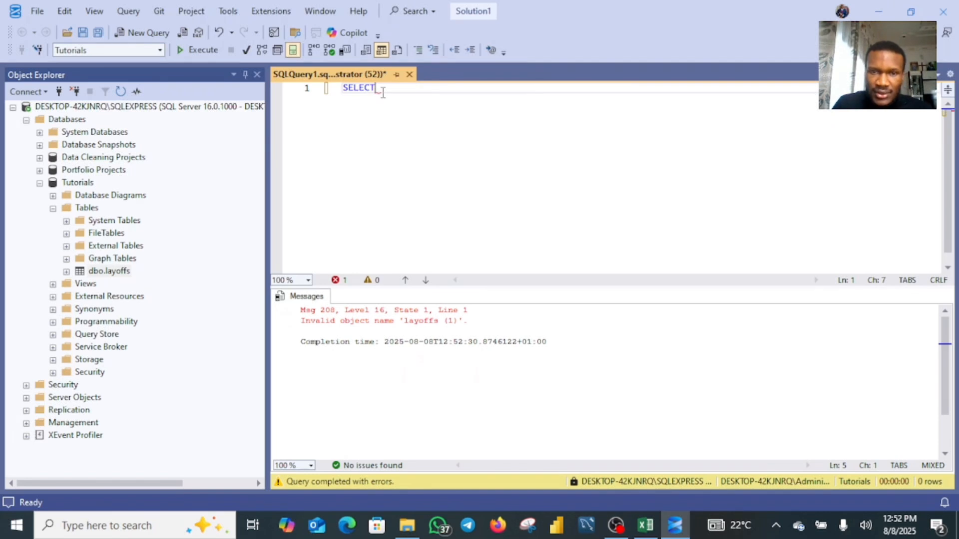
type("*")
key("Return")
type("FRO")
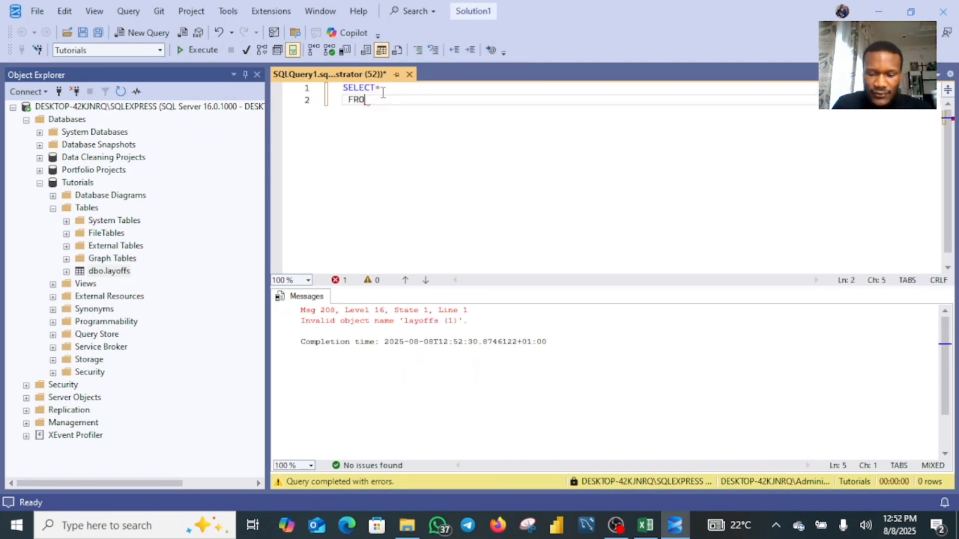
type("M la")
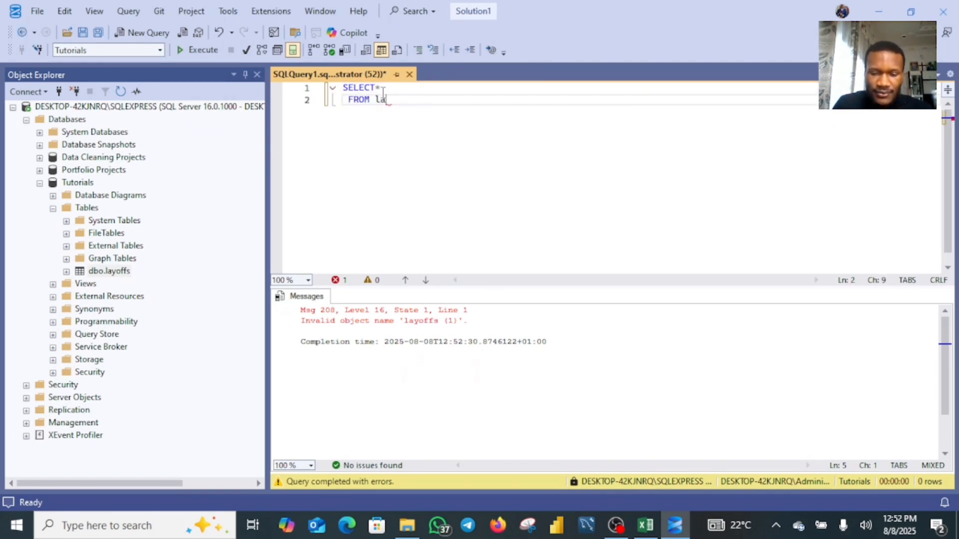
type("y")
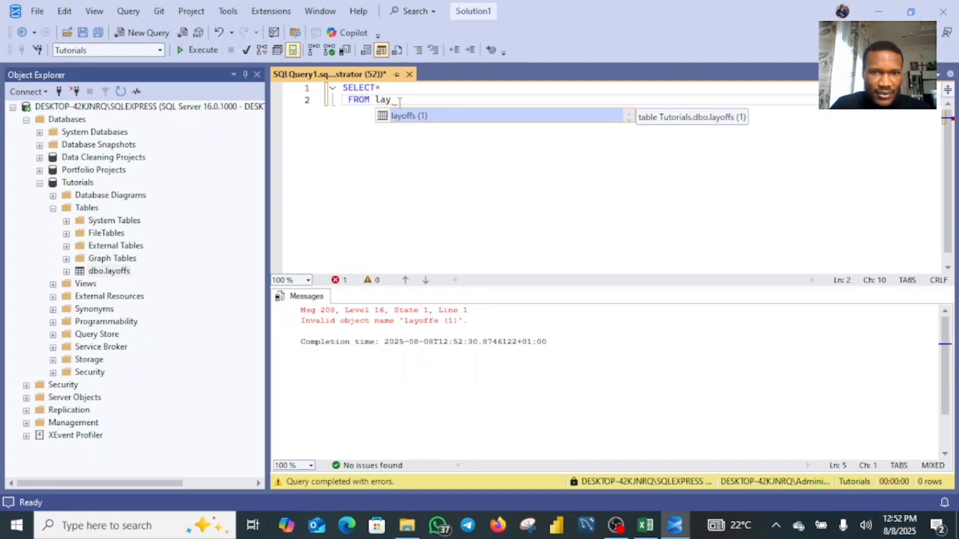
key("BackSpace")
key("BackSpace")
key("BackSpace")
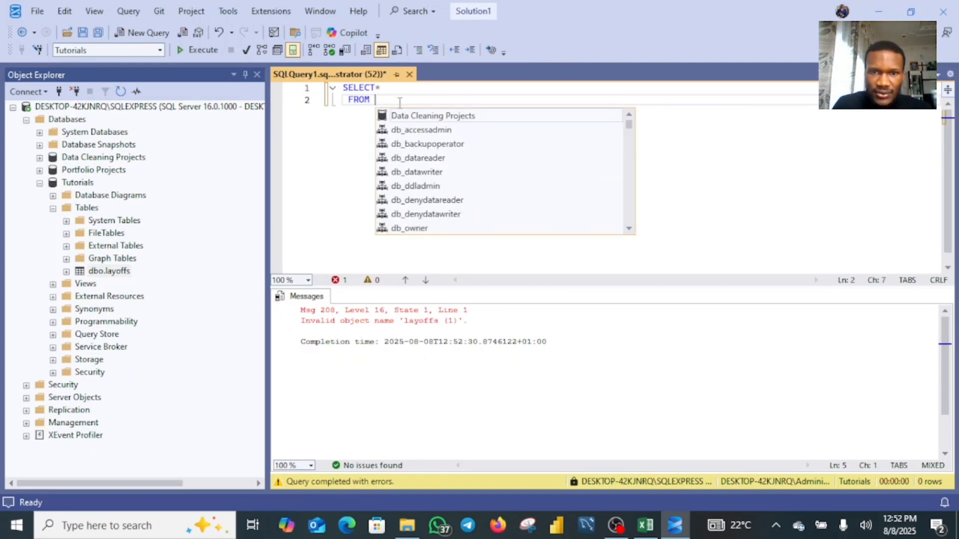
Complete the FROM clause with the database-qualified table Tutorials..[layoffs (1)] and end the statement with a semicolon.
type("T")
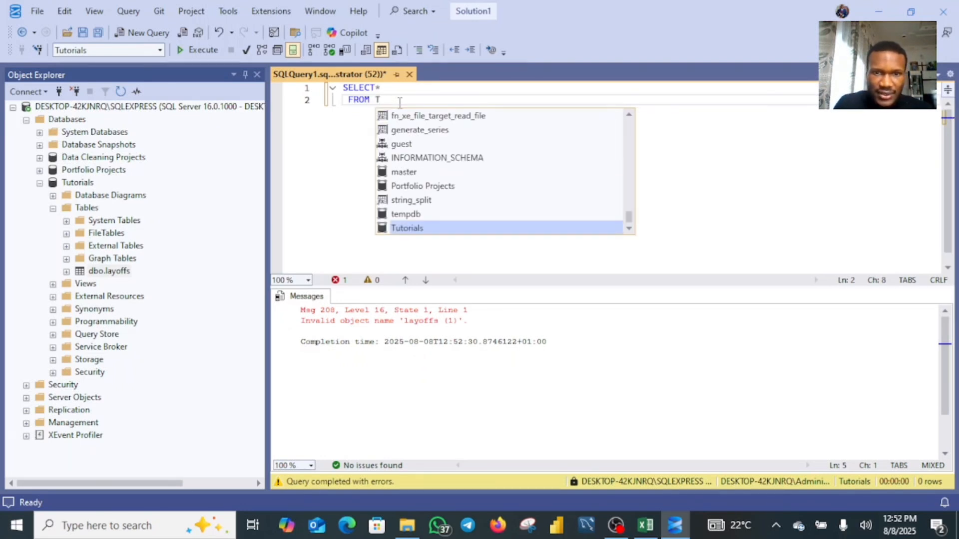
key("Tab")
type("..")
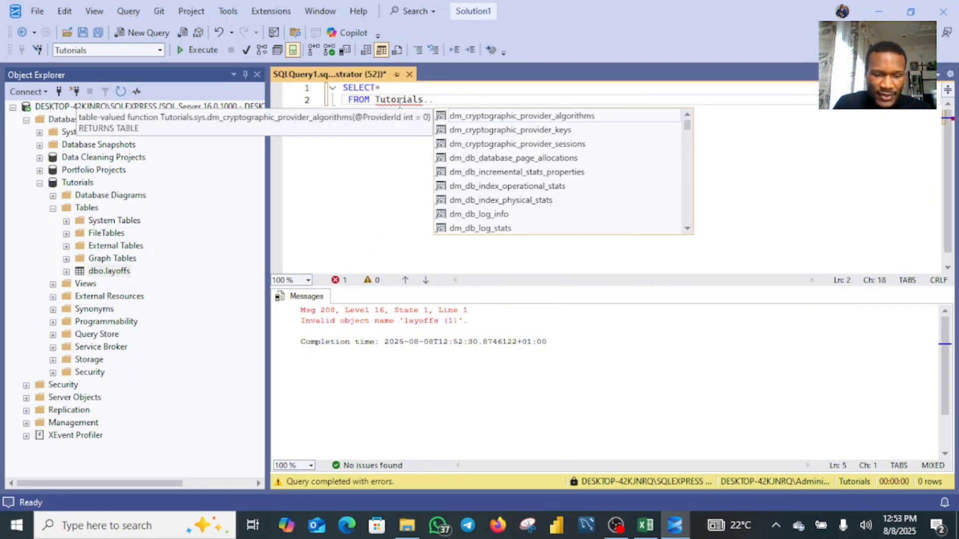
type("LAY")
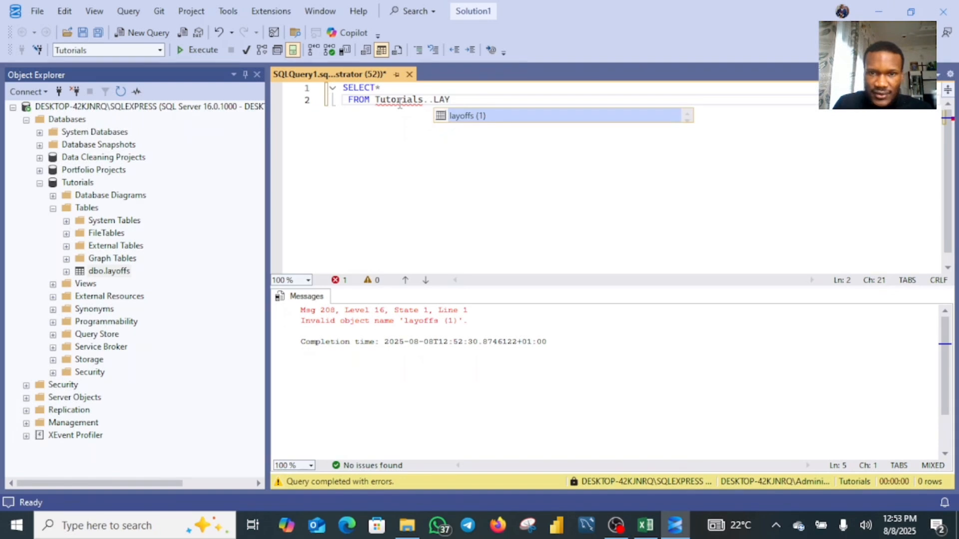
key("BackSpace")
key("BackSpace")
key("BackSpace")
type("l")
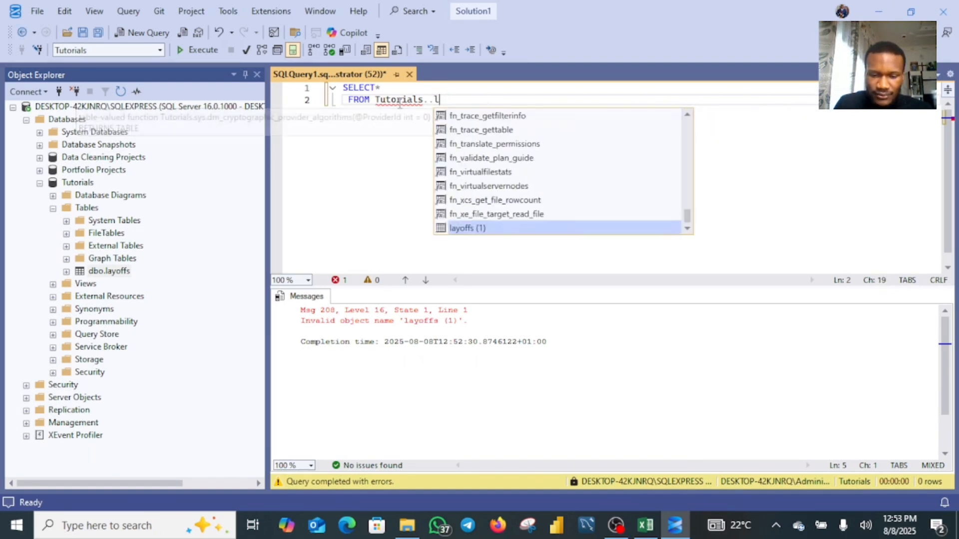
type("ayoffs")
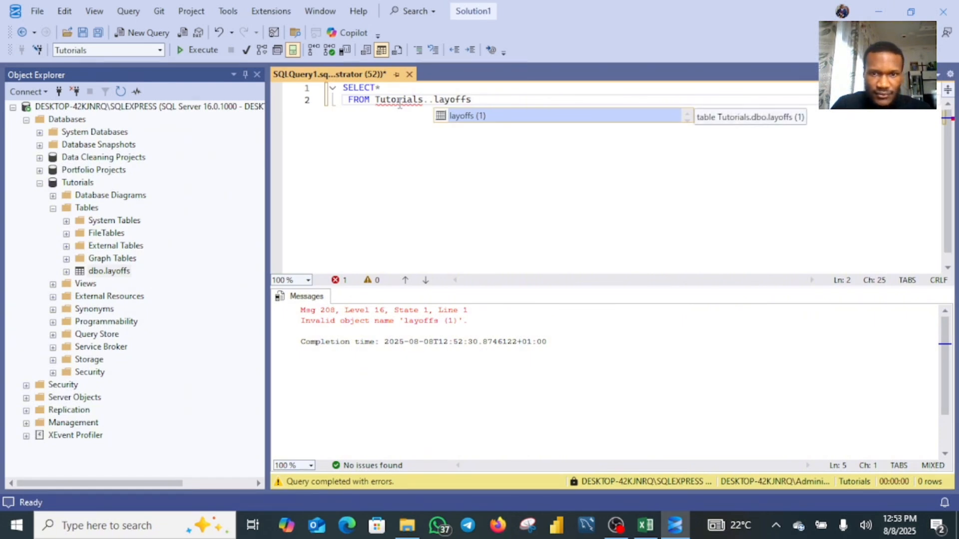
key("Tab")
type(";")
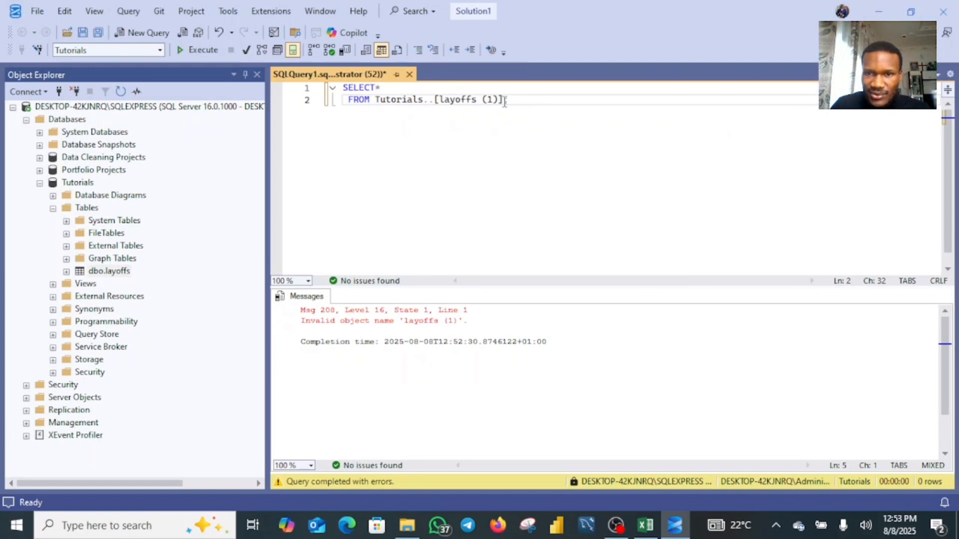
Correct the table reference to Tutorials..[layoffs] and execute the whole query.
key("Left")
key("BackSpace")
key("BackSpace")
key("BackSpace")
key("BackSpace")
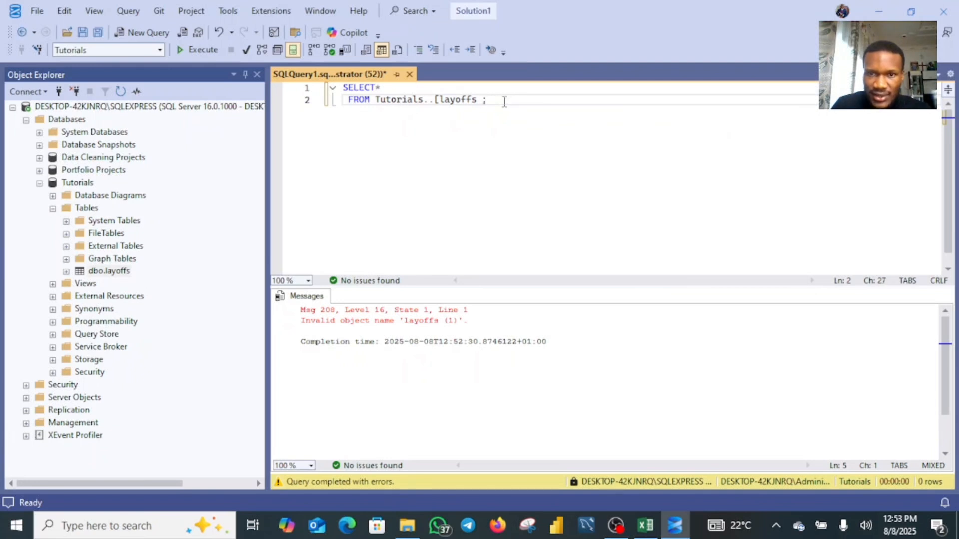
key("BackSpace")
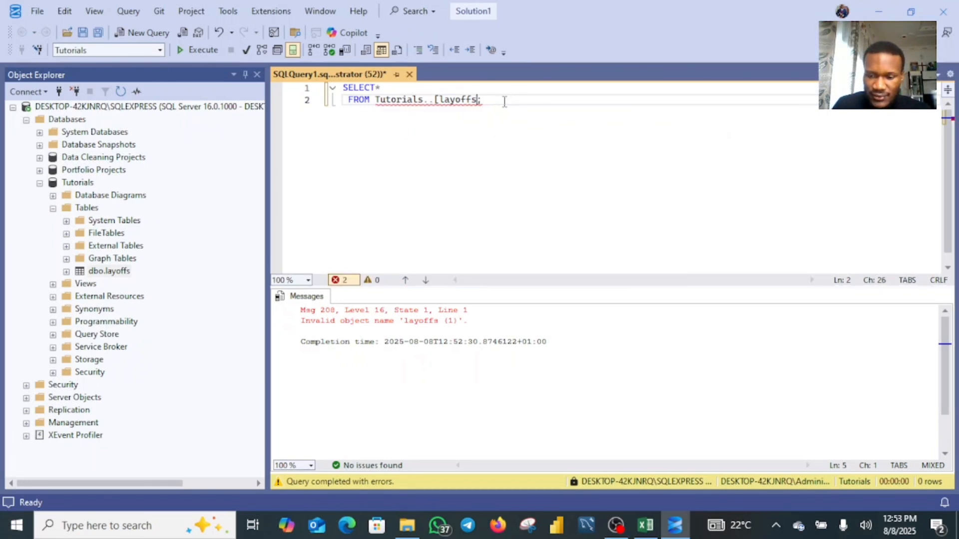
type("]")
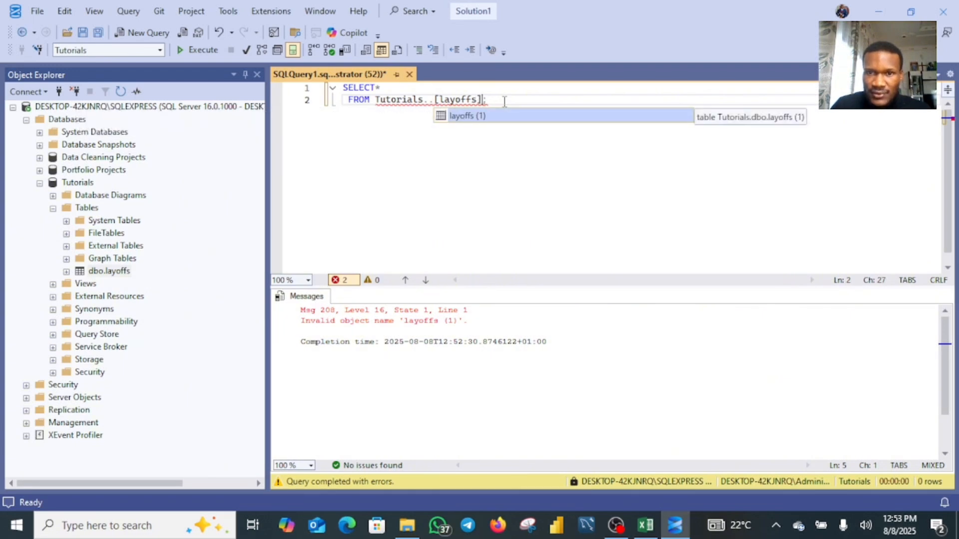
left_click_drag(504, 101, 341, 88)
left_click(200, 55)
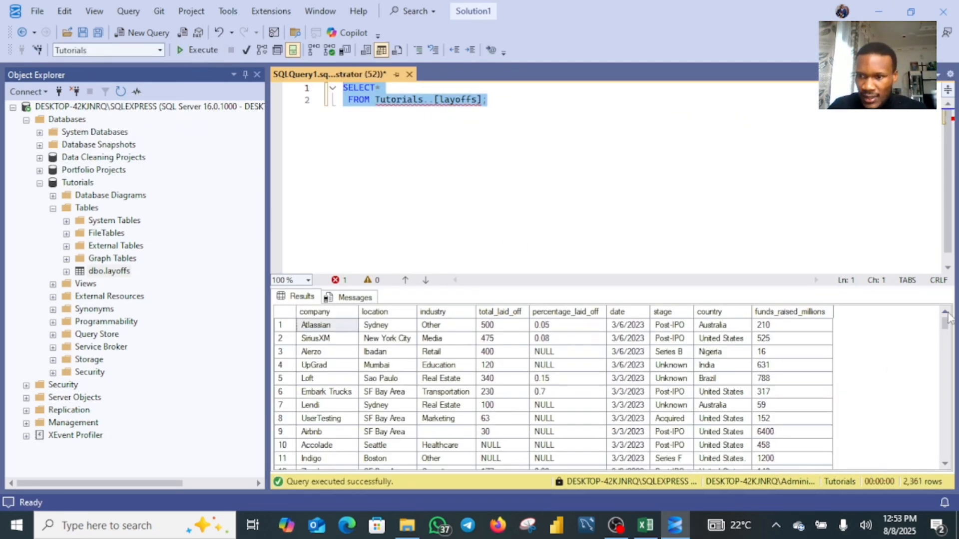
Compare the query results with the layoffs (1) worksheet in Excel, and widen the results' row-number column to check the last rows.
mouse_move(947, 320)
left_mouse_down()
mouse_move(946, 348)
mouse_move(948, 316)
left_mouse_up()
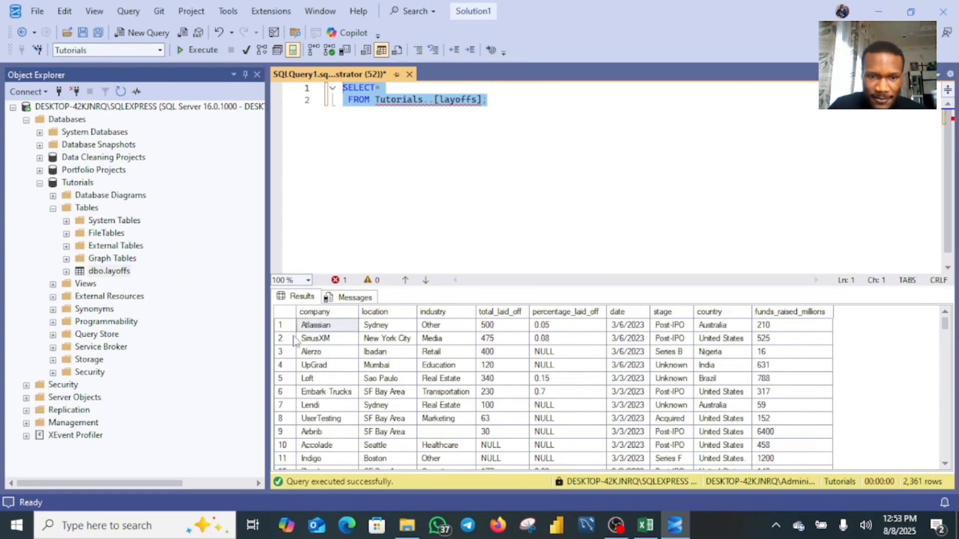
left_click(648, 534)
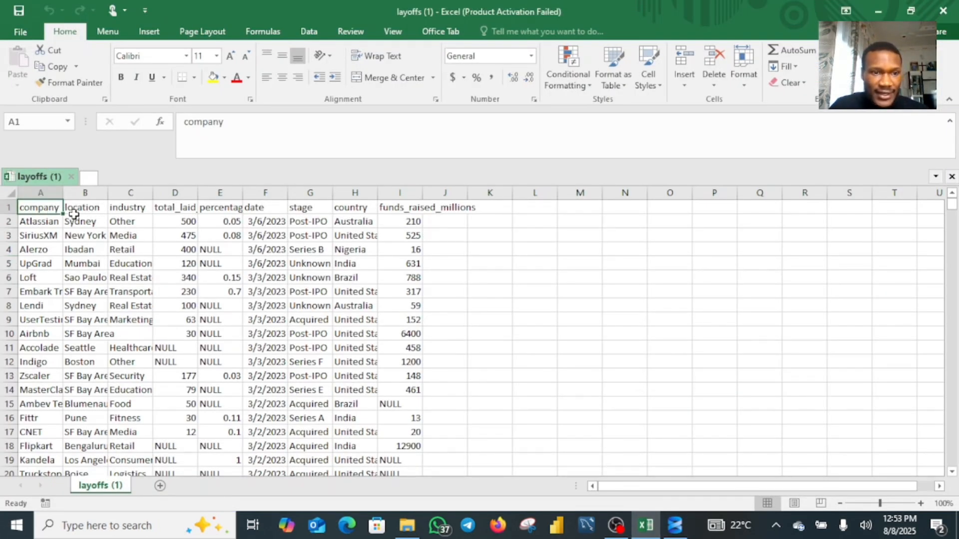
left_click(675, 526)
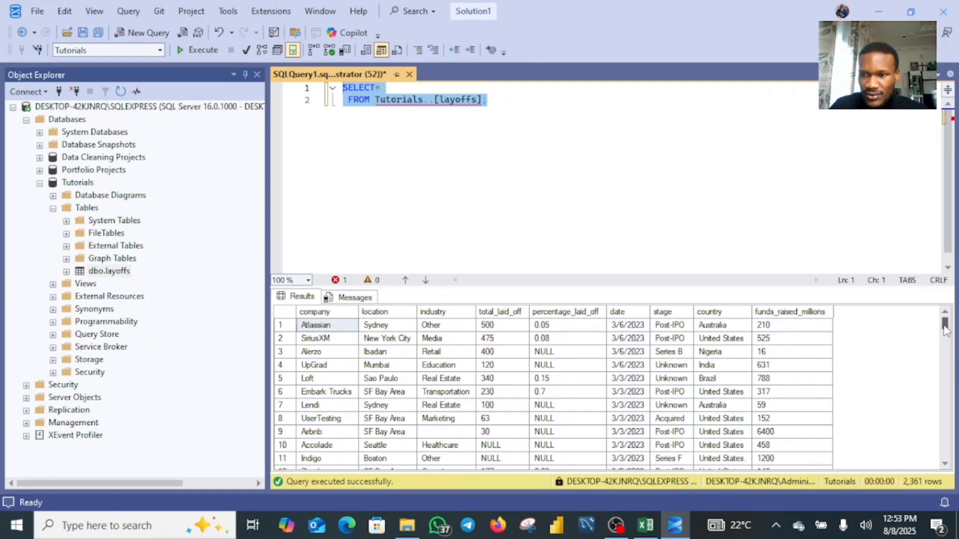
left_click_drag(945, 325, 958, 460)
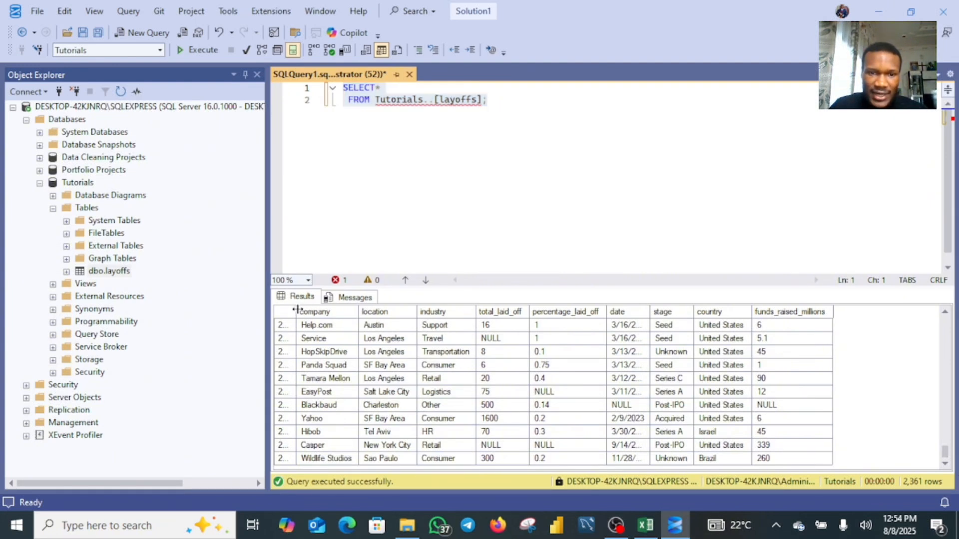
left_click_drag(297, 310, 330, 310)
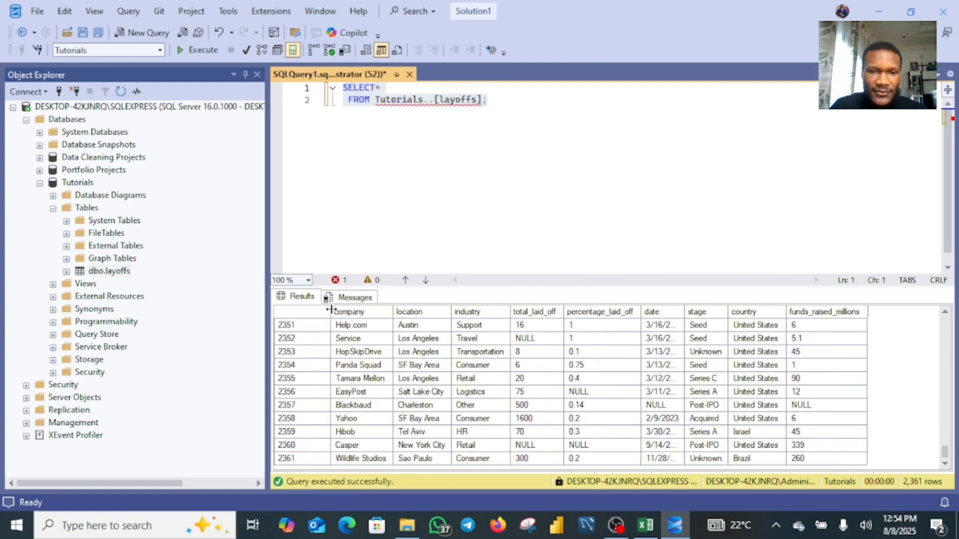